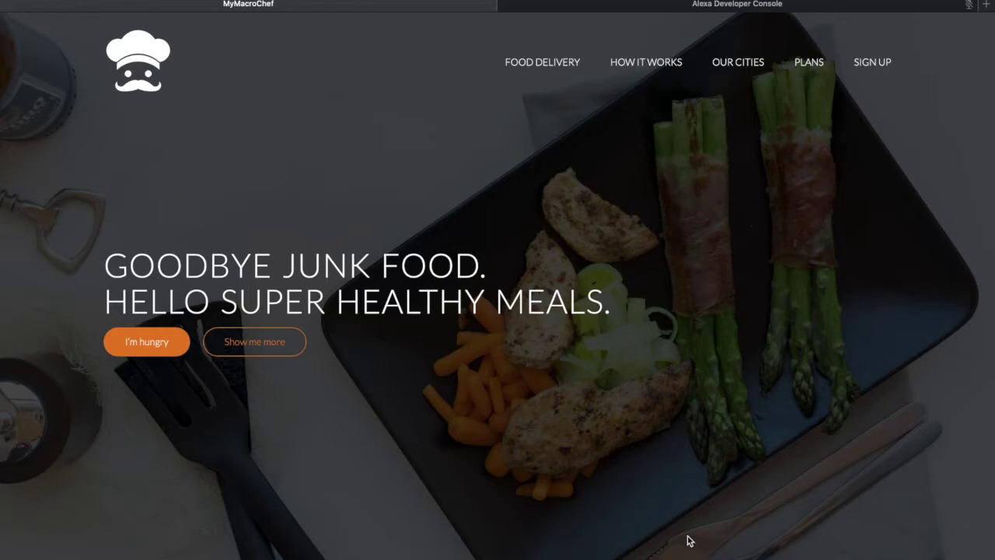
- Scroll to the pricing section and choose Sign up now under the PRO weekly plan
left_click(166, 351)
scroll(268, 345, "down", 15)
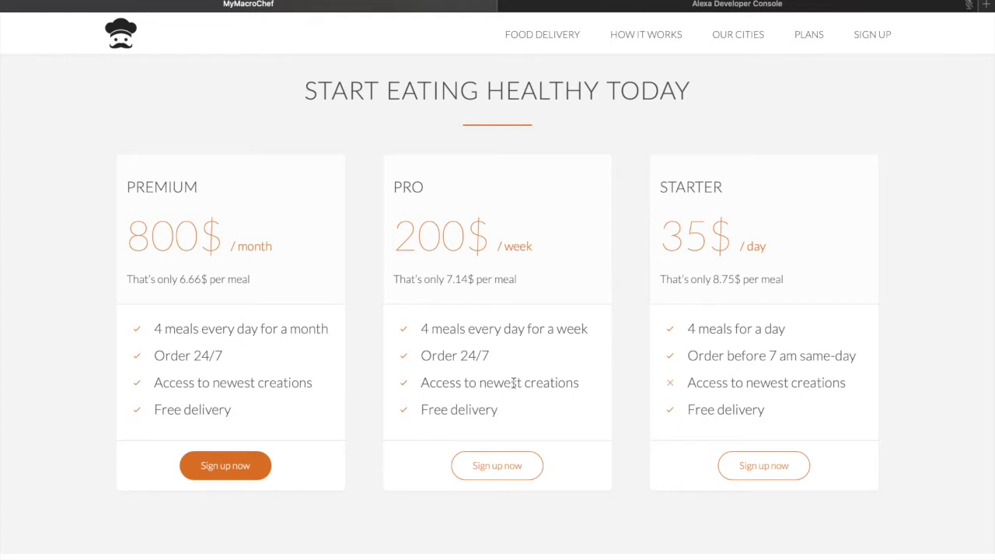
left_click(500, 465)
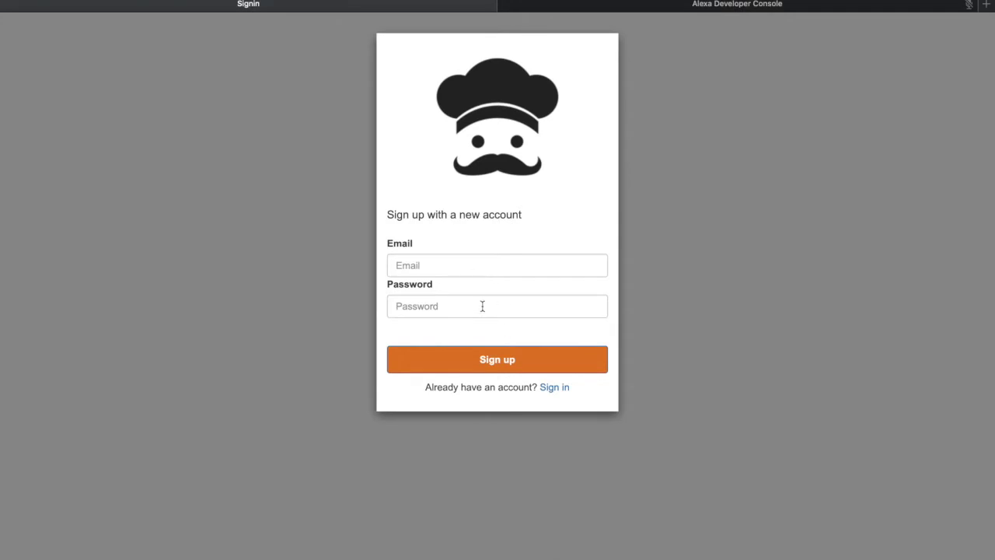
- Enter the account e-mail address and a password, then submit the sign-up form
left_click(442, 262)
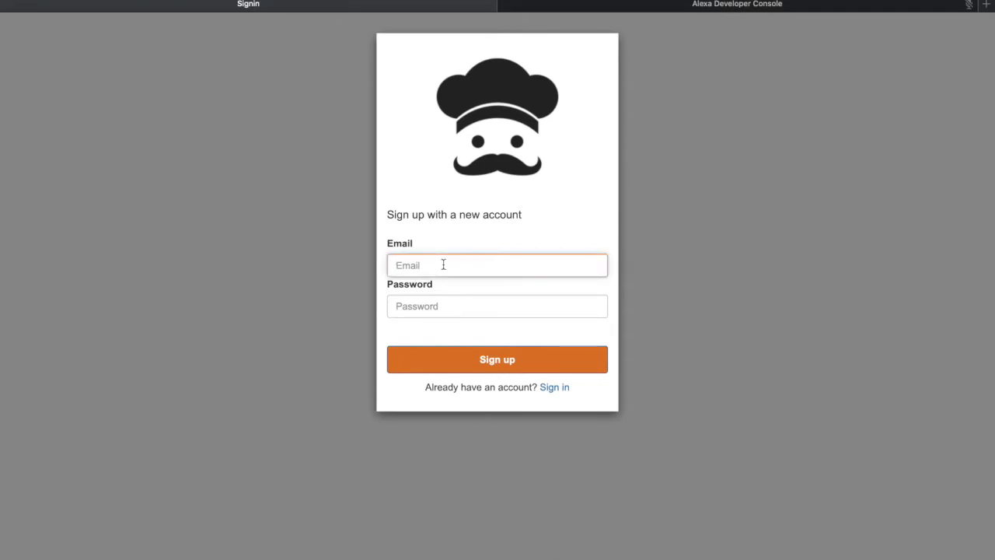
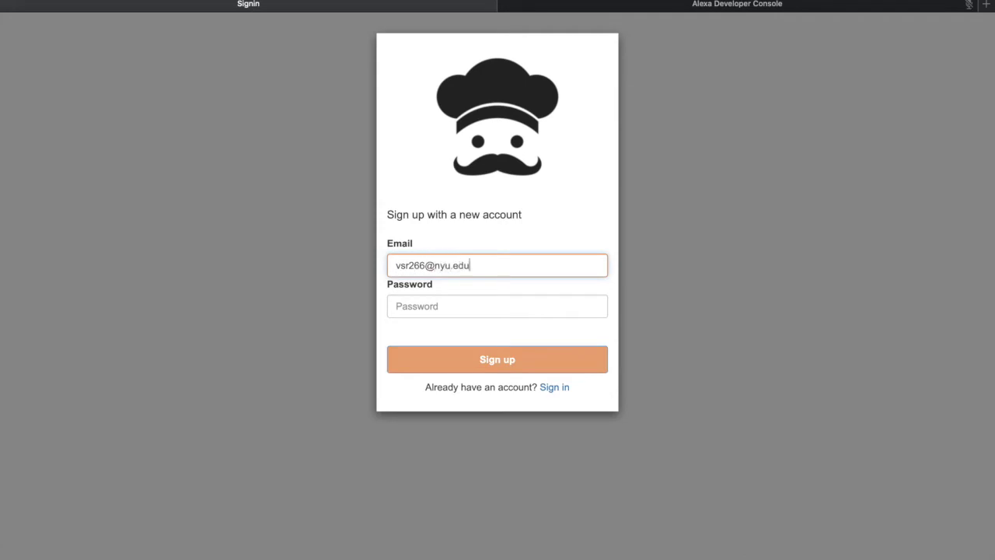
key("Tab")
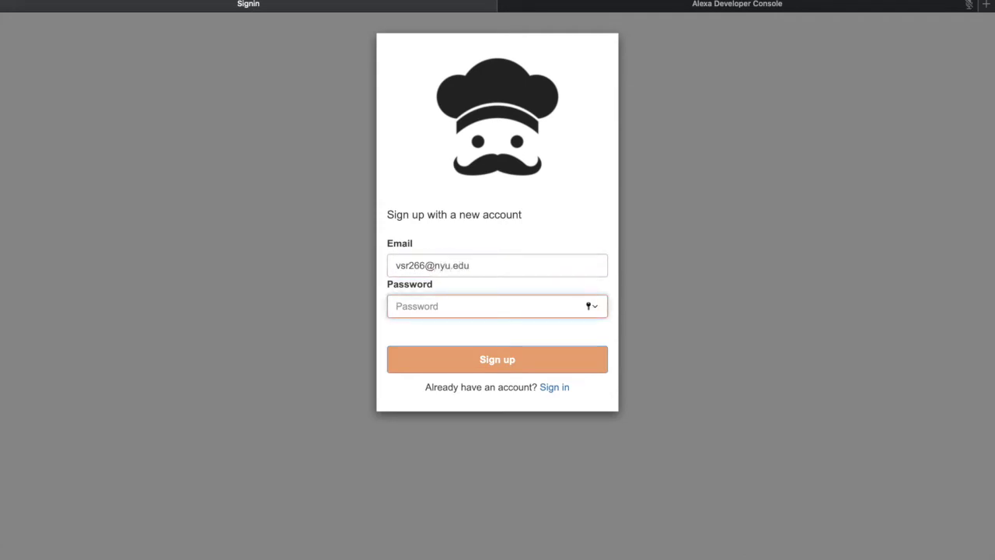
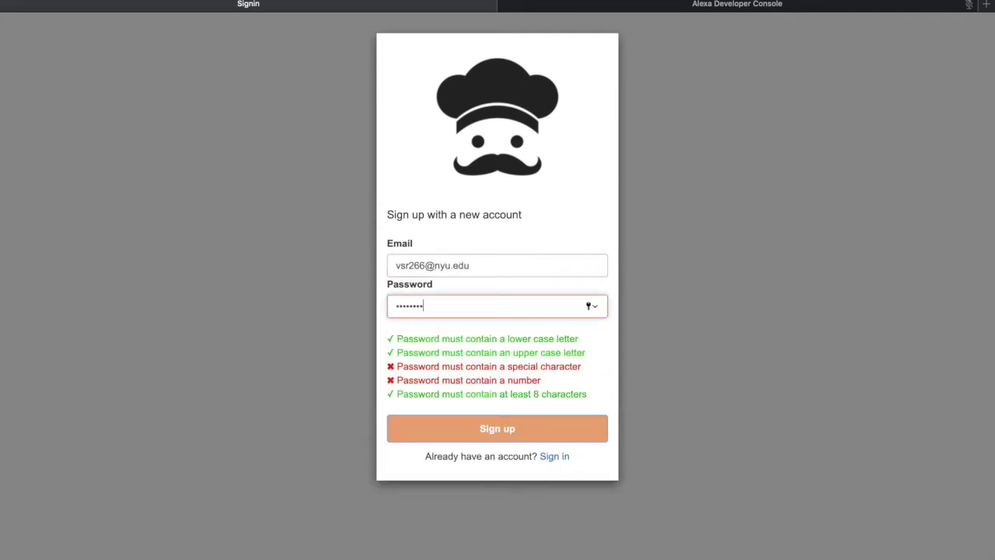
left_click(490, 428)
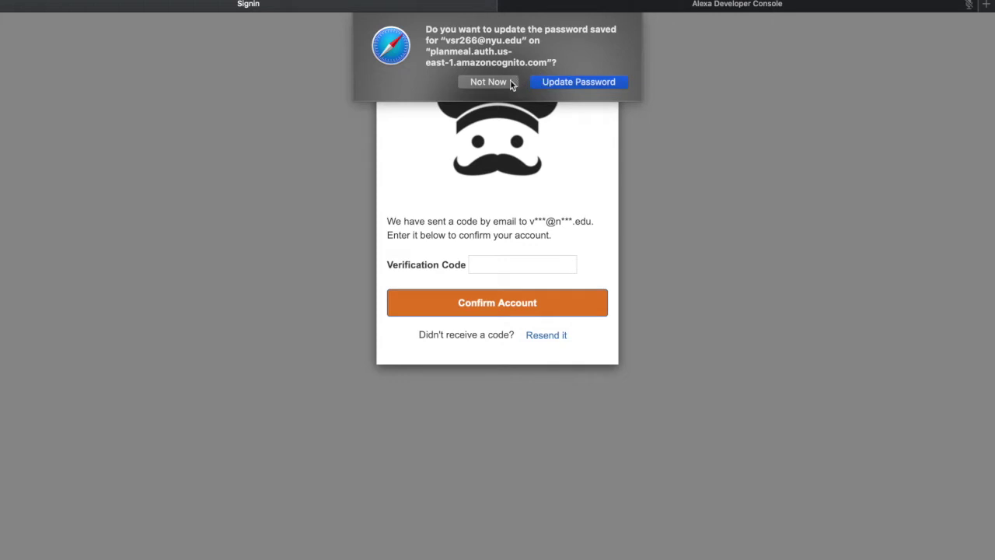
- Dismiss Safari's password prompt and confirm the account with the e-mailed verification code
left_click(509, 81)
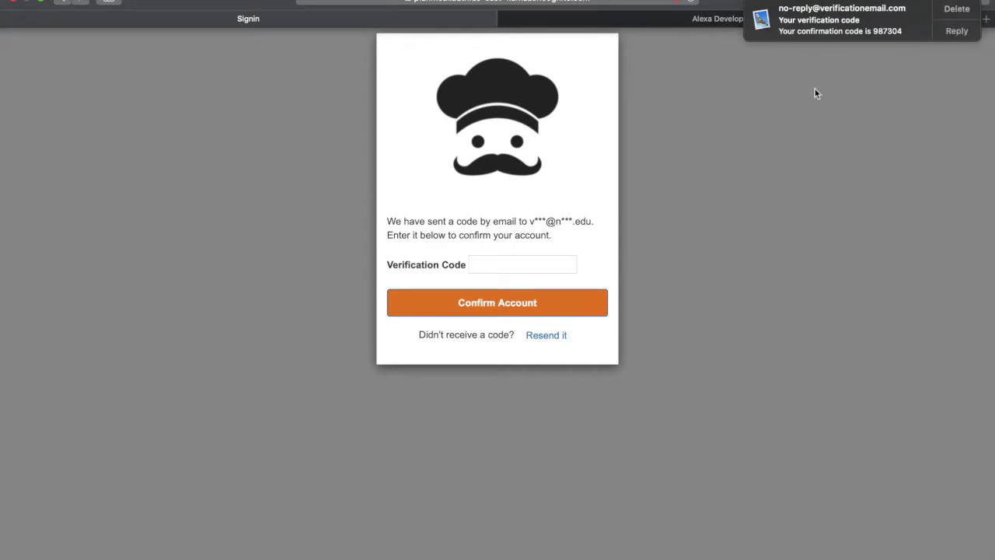
left_click(536, 266)
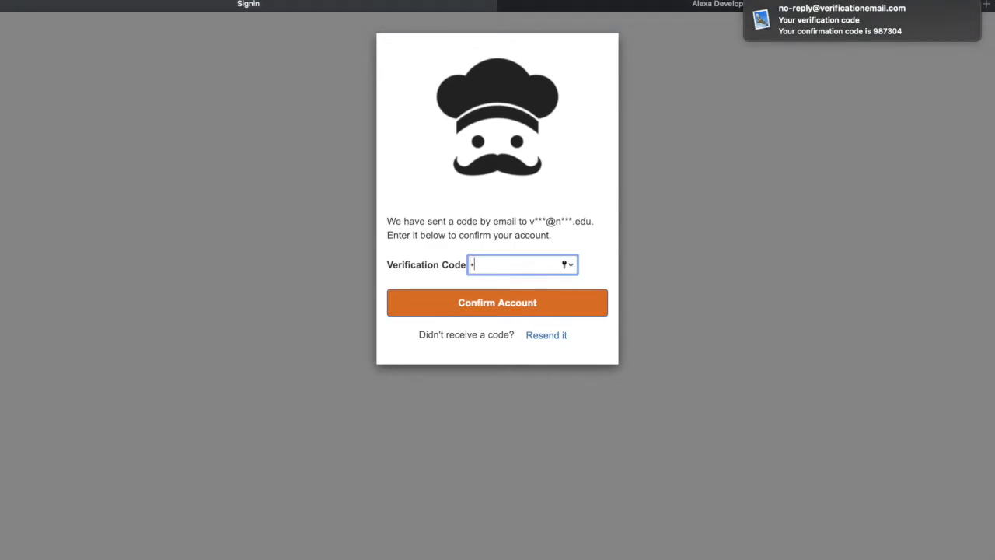
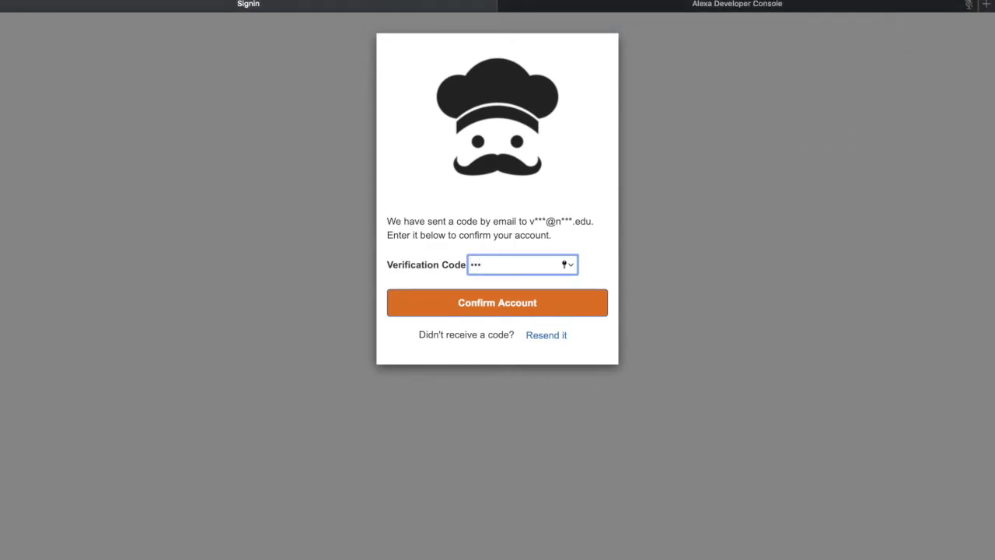
left_click(476, 312)
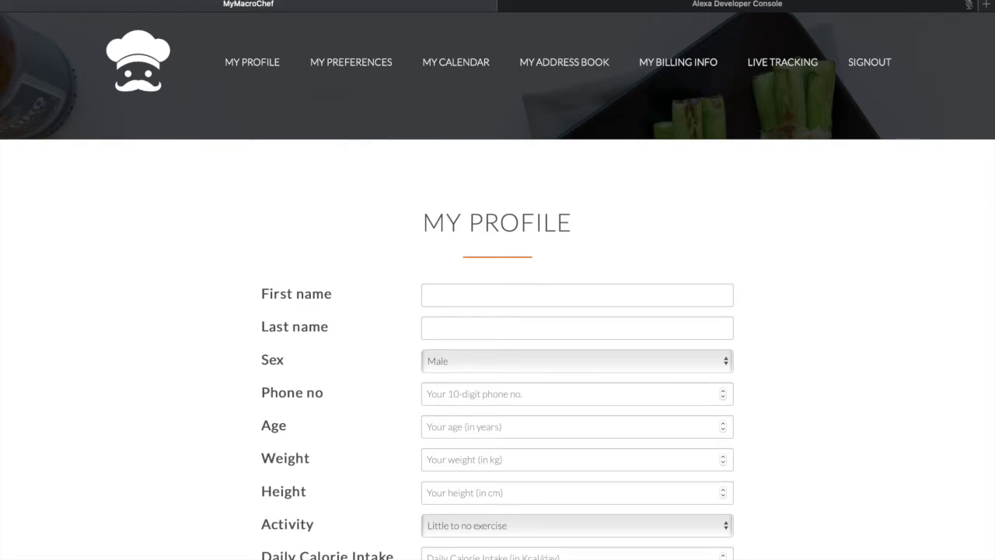
- Check the incoming mail in Notification Center, then return to the profile form
left_click(988, 8)
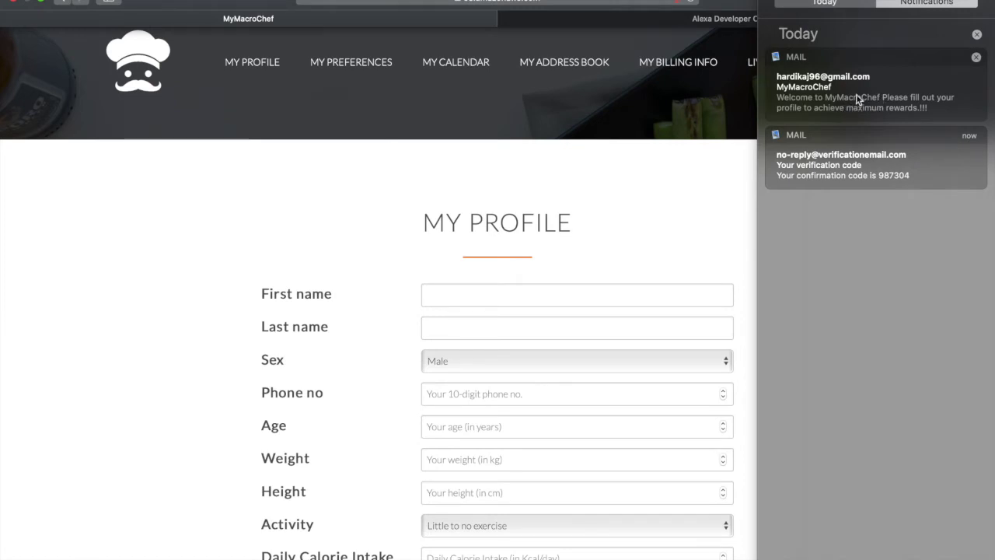
left_click(684, 178)
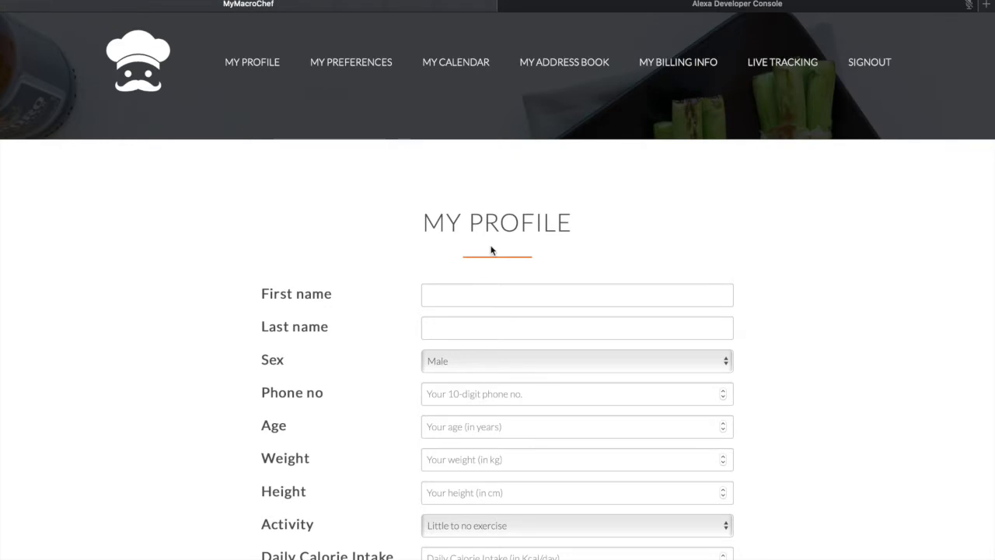
scroll(493, 249, "down", 1)
scroll(454, 260, "down", 1)
- Fill in the profile's first name, last name and phone number
left_click(459, 231)
key("Tab")
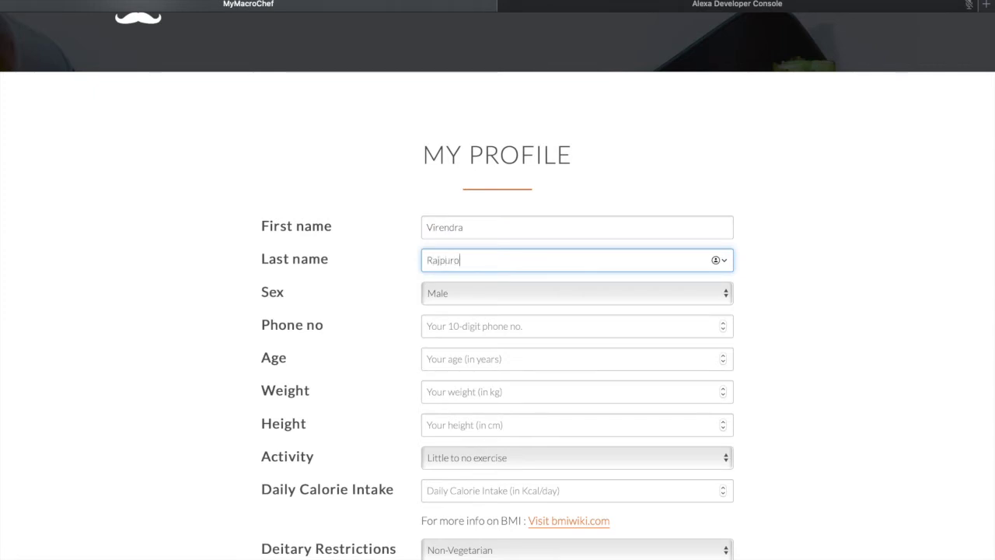
key("Tab")
key("Tab")
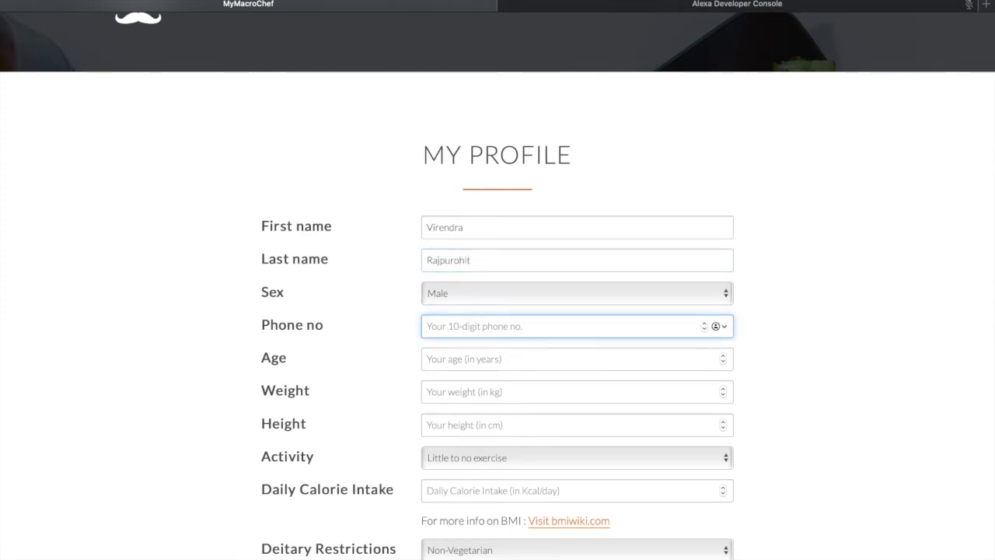
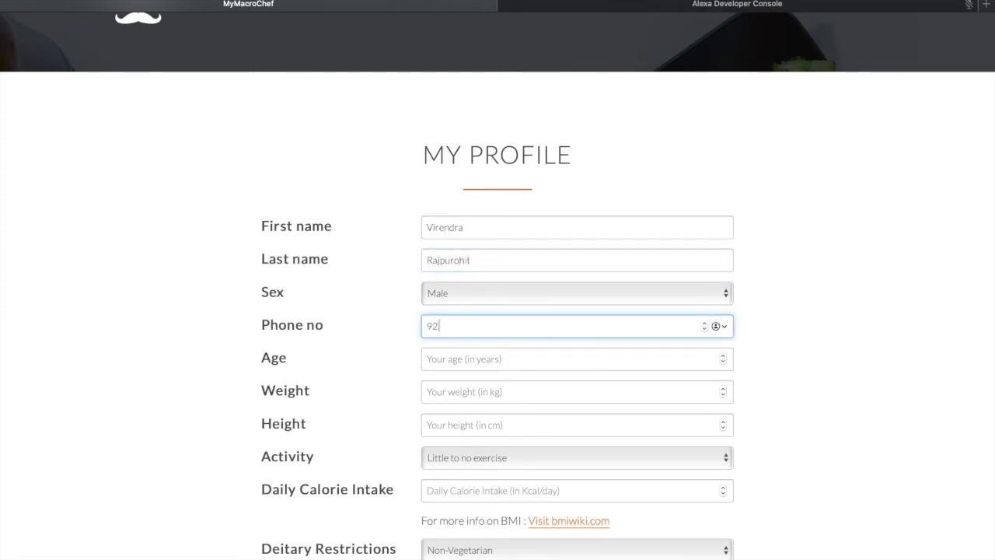
- Enter age 24, weight 61 and height 173 so BMI and calorie needs appear
key("Tab")
type("24")
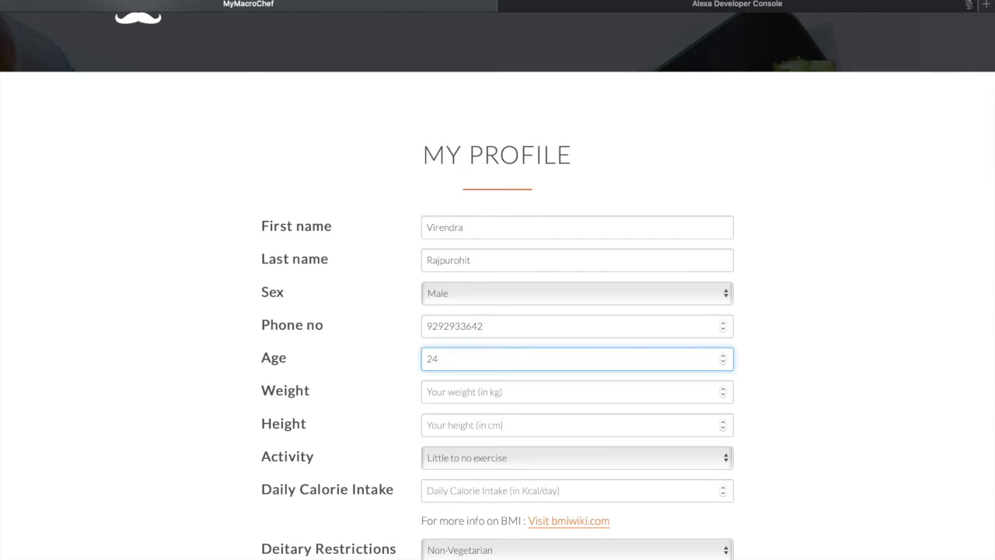
key("Tab")
type("61")
key("Tab")
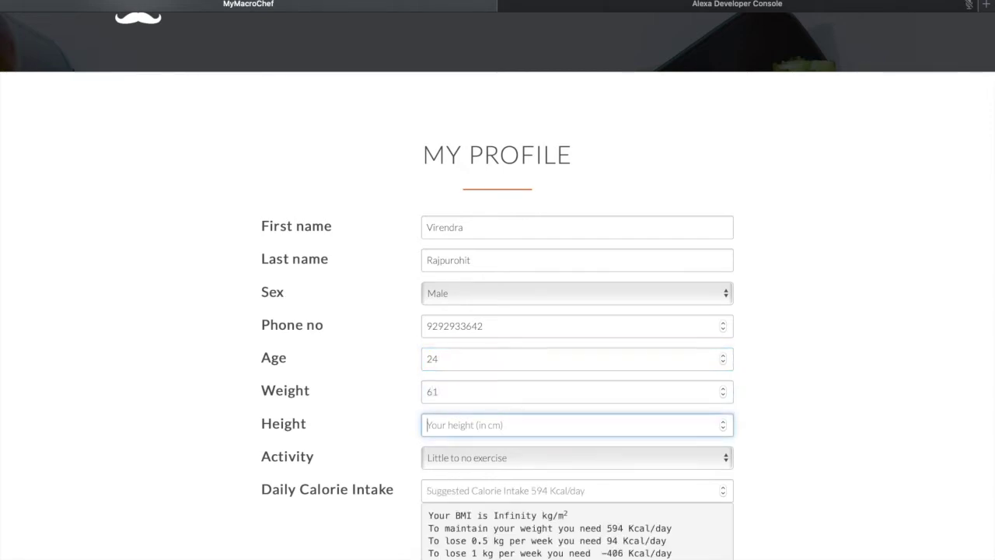
type("17")
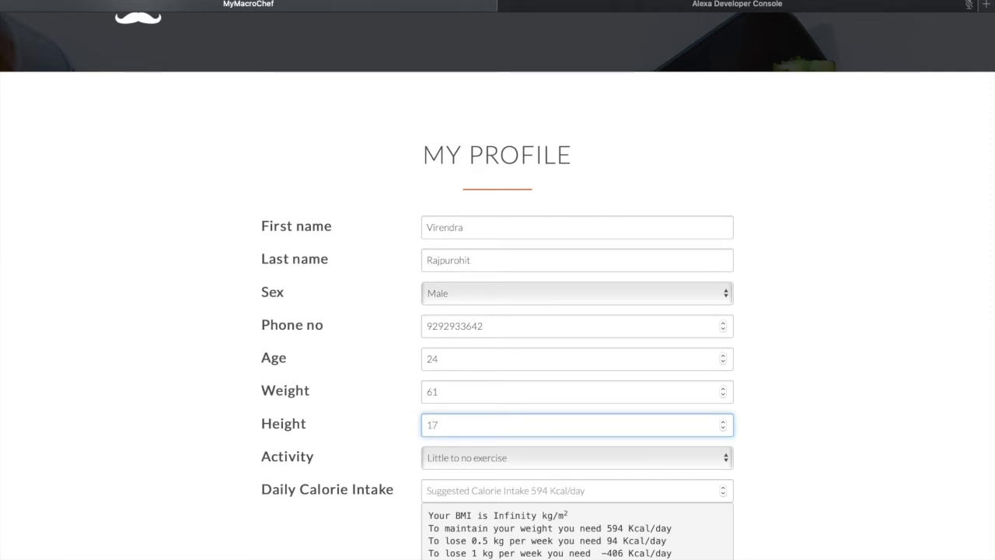
type("3")
key("Tab")
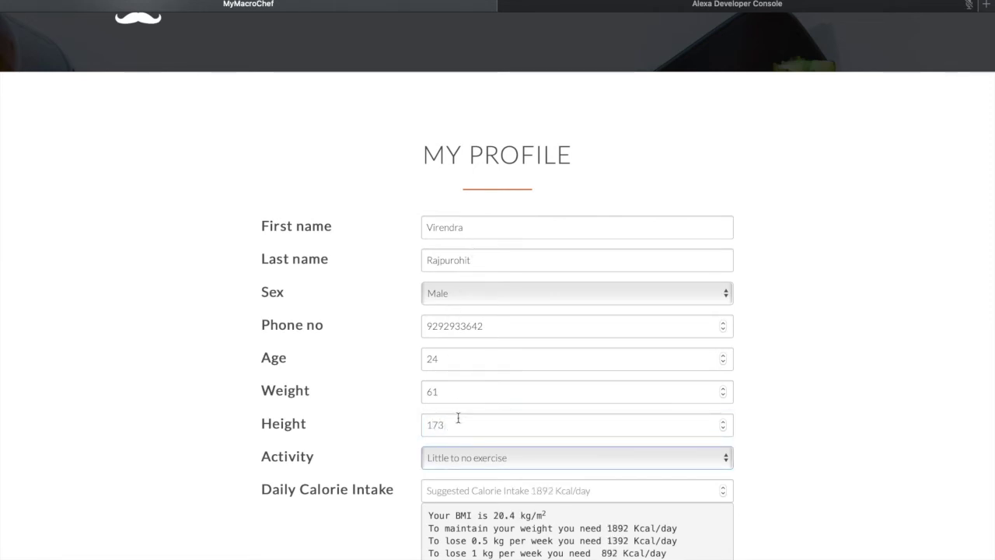
left_click(460, 458)
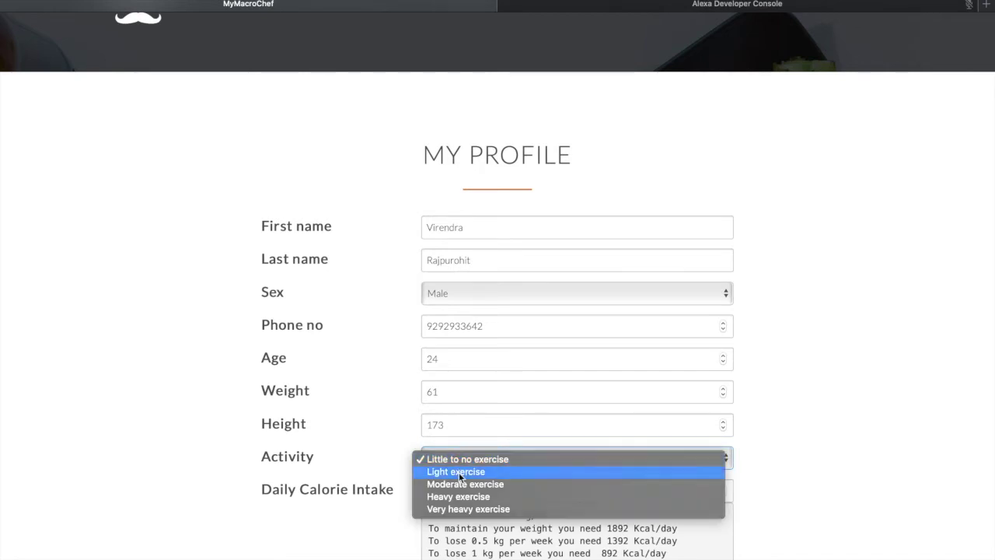
- Set activity to Light exercise and correct the weight to 65, giving BMI 21.7
left_click(459, 472)
scroll(532, 362, "down", 3)
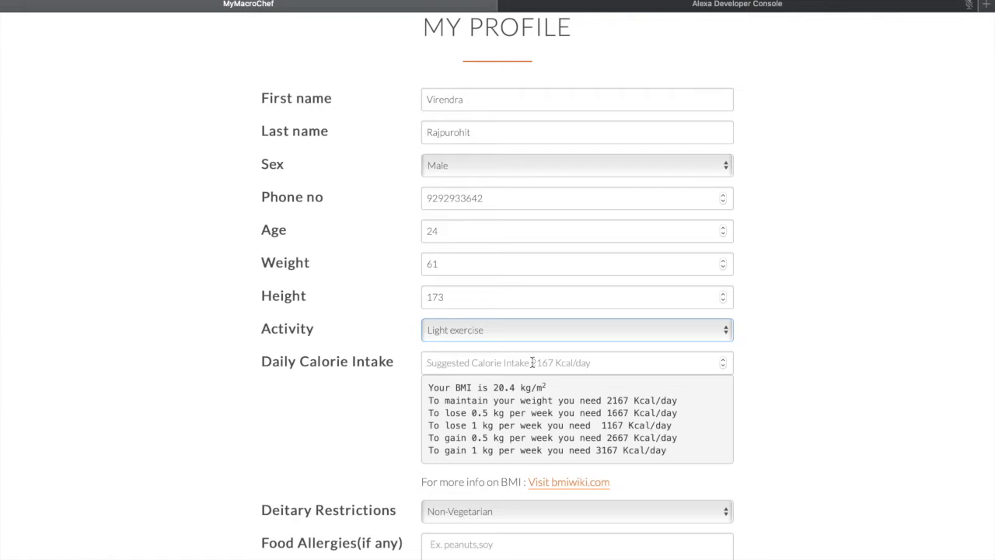
left_click(455, 265)
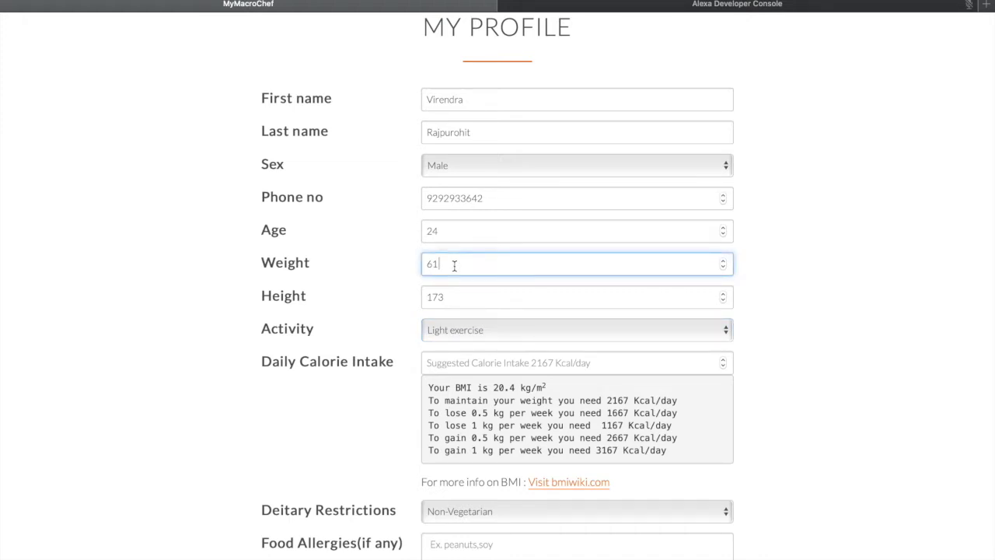
key("BackSpace")
type("5")
key("Tab")
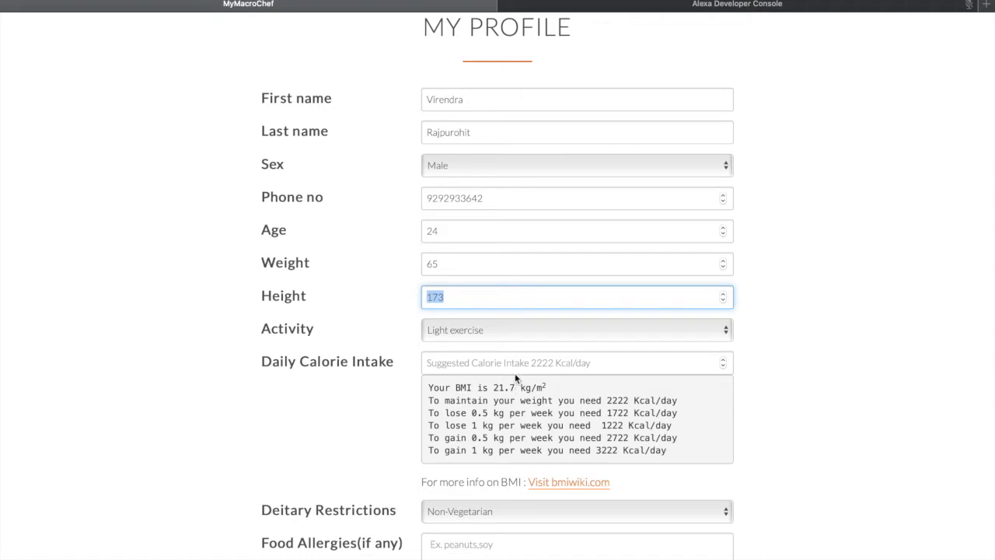
- Enter 2222 as the Daily Calorie Intake
left_click(447, 361)
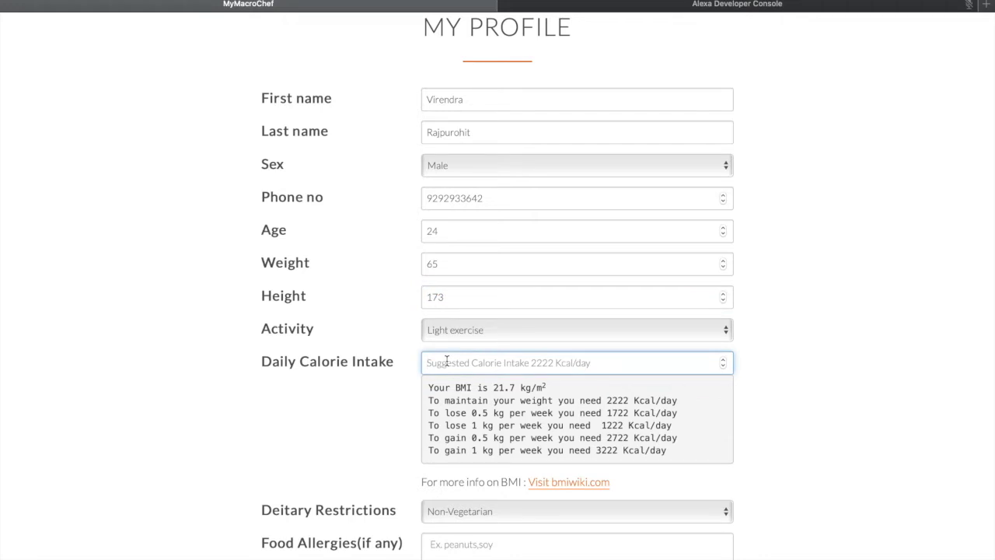
type("2222")
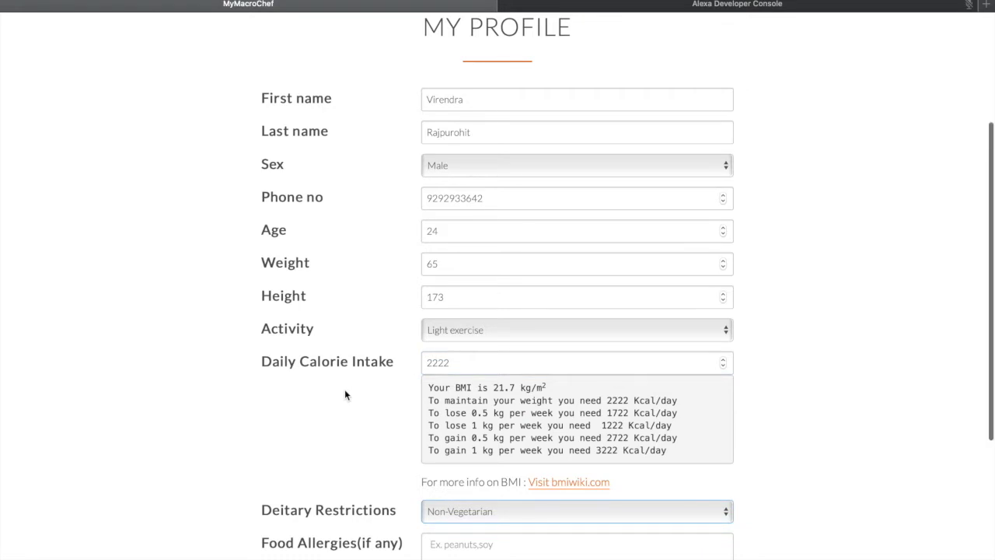
key("Tab")
scroll(344, 389, "down", 3)
- Choose the Vegan diet, enter 'peanut' as a food allergy, and save with Update!
scroll(359, 352, "down", 1)
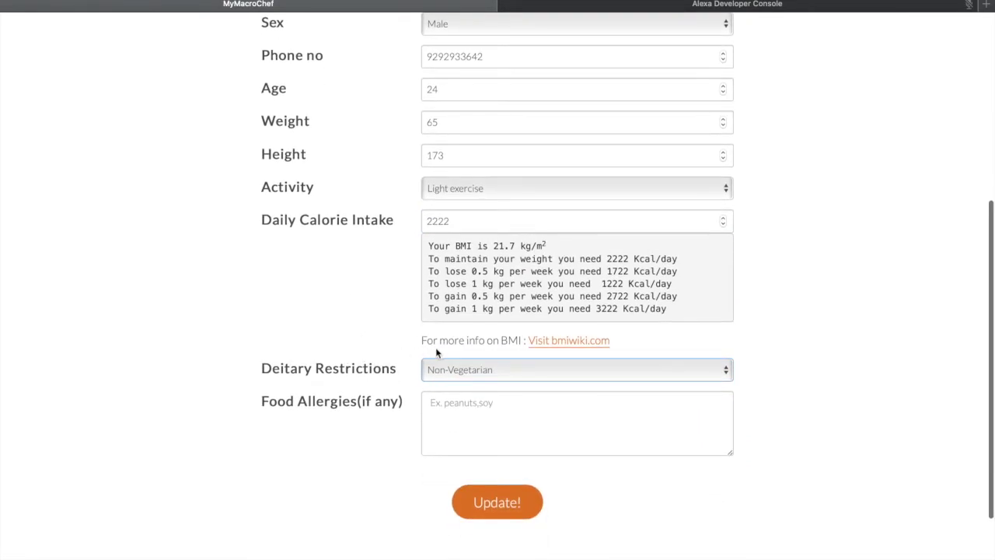
left_click(473, 373)
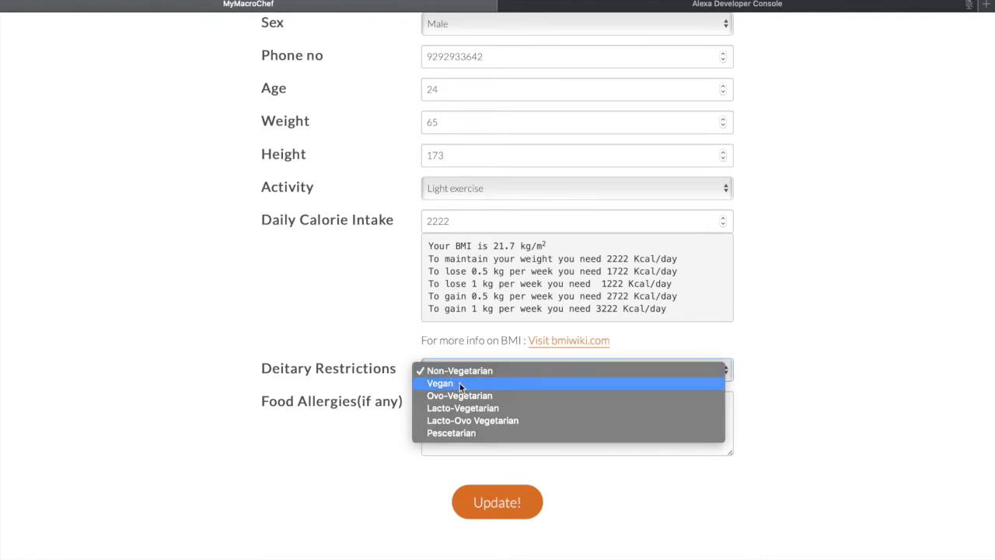
left_click(459, 384)
left_click(464, 419)
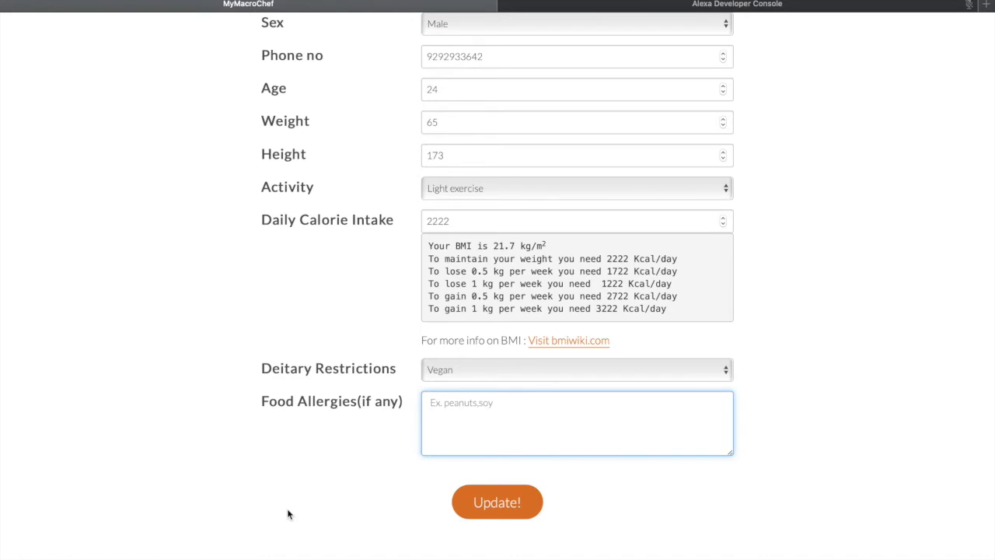
type("peanuts")
left_click(507, 500)
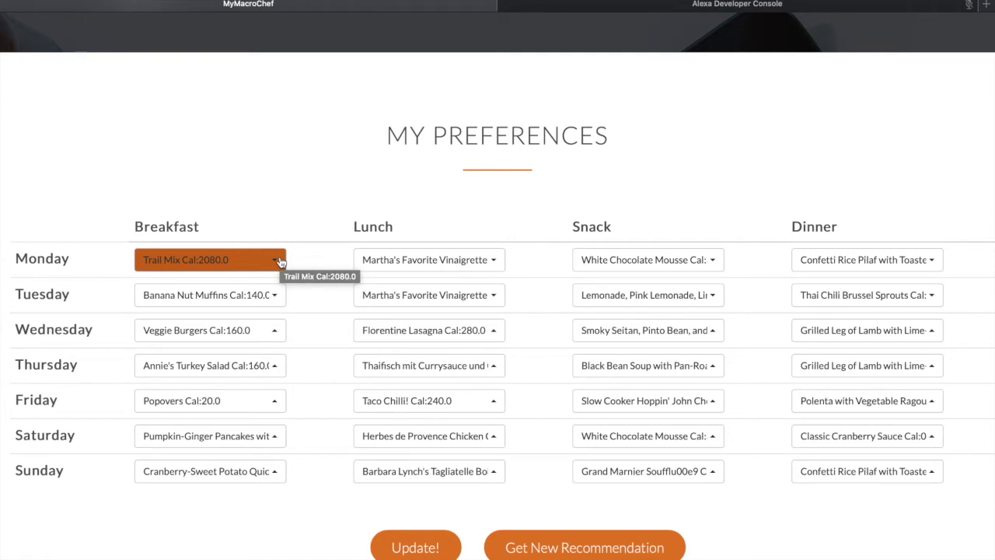
- Replace Wednesday lunch Florentine Lasagna with Pasta Calamari Capri (Cal 220.0), then get new recommendations
left_click(412, 332)
scroll(466, 242, "down", 5)
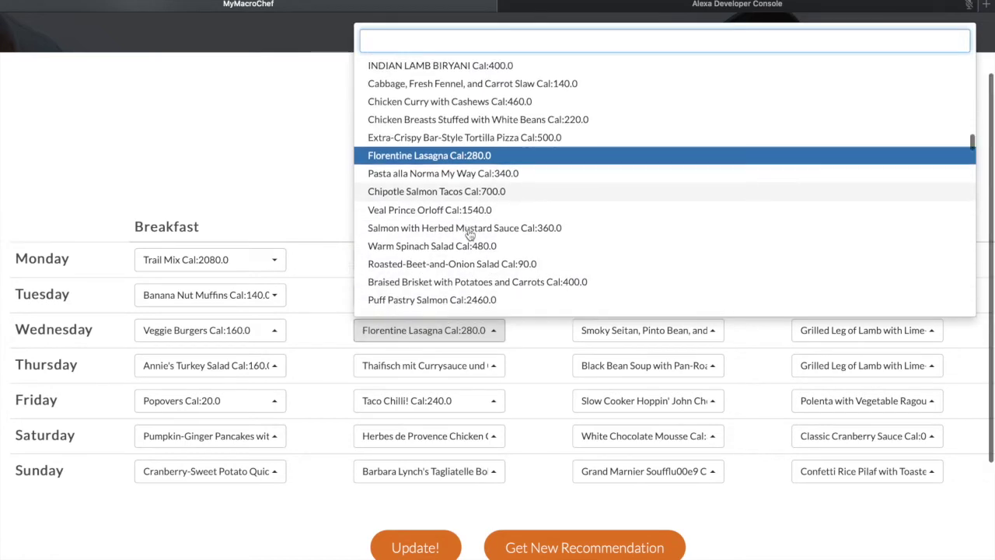
scroll(469, 234, "down", 5)
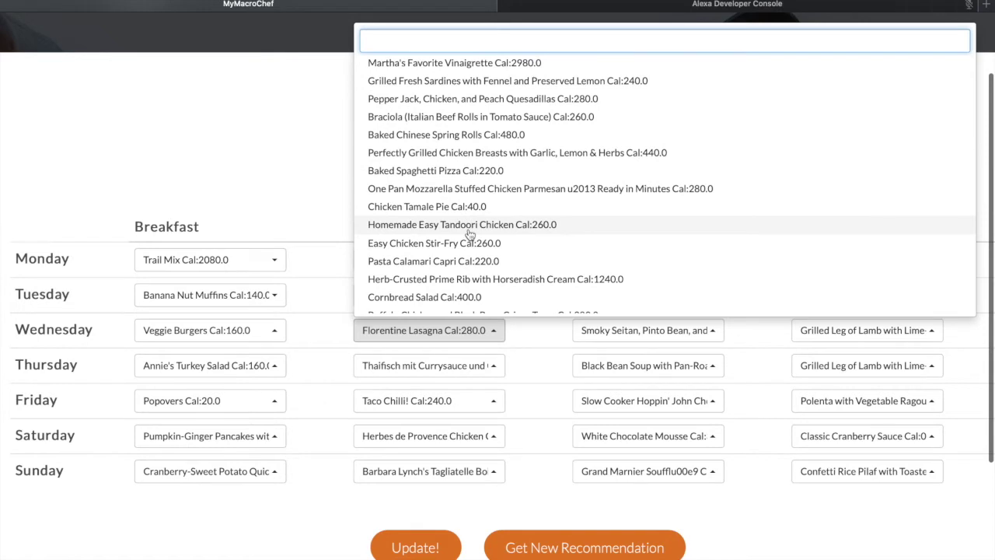
left_click(451, 261)
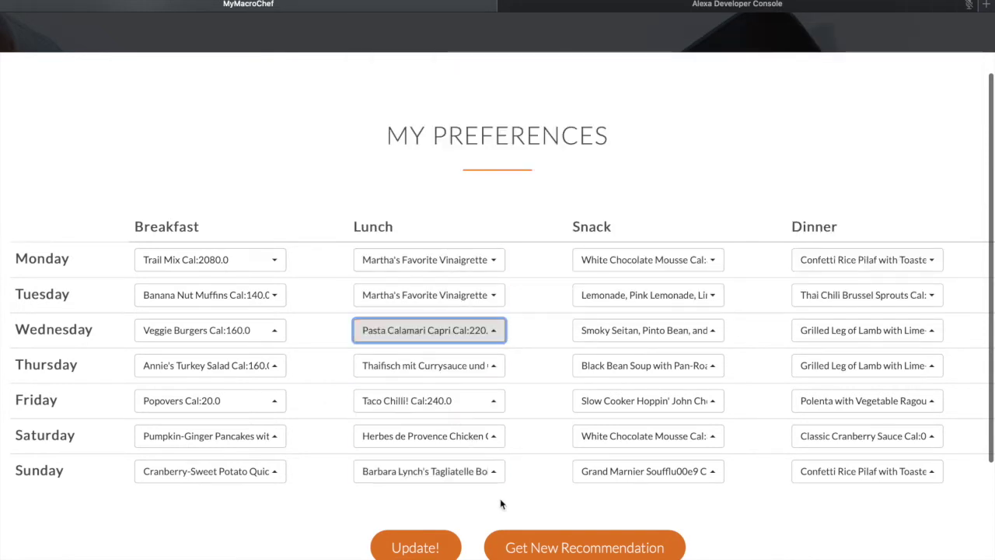
left_click(549, 549)
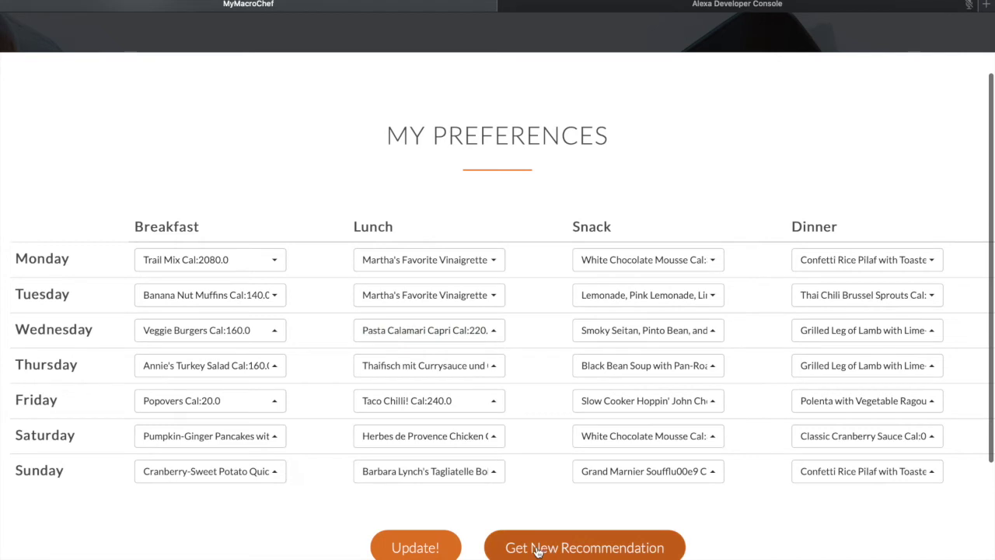
left_click(536, 550)
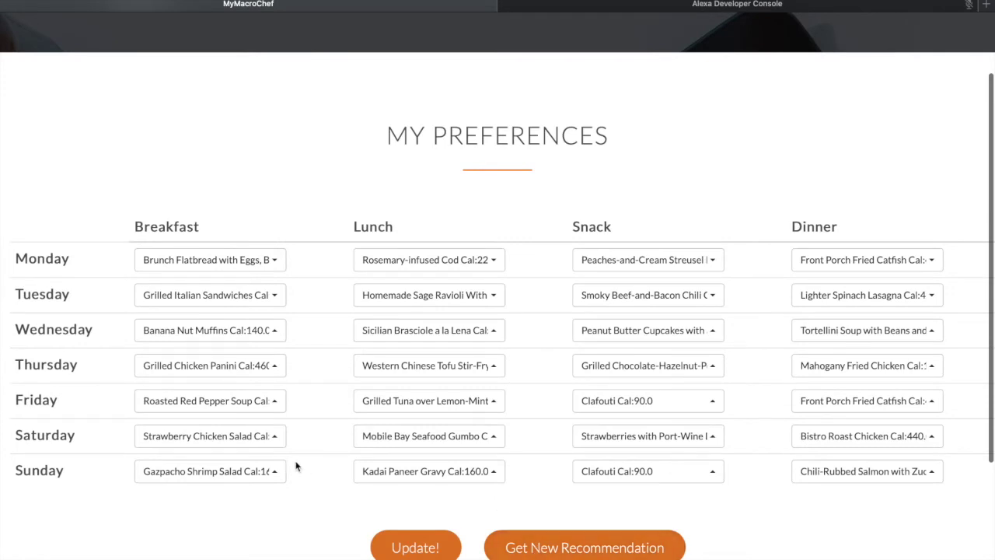
- Pick Slow-Roasted Salmon (Cal 400.0) for Friday lunch and save with Update!
left_click(427, 401)
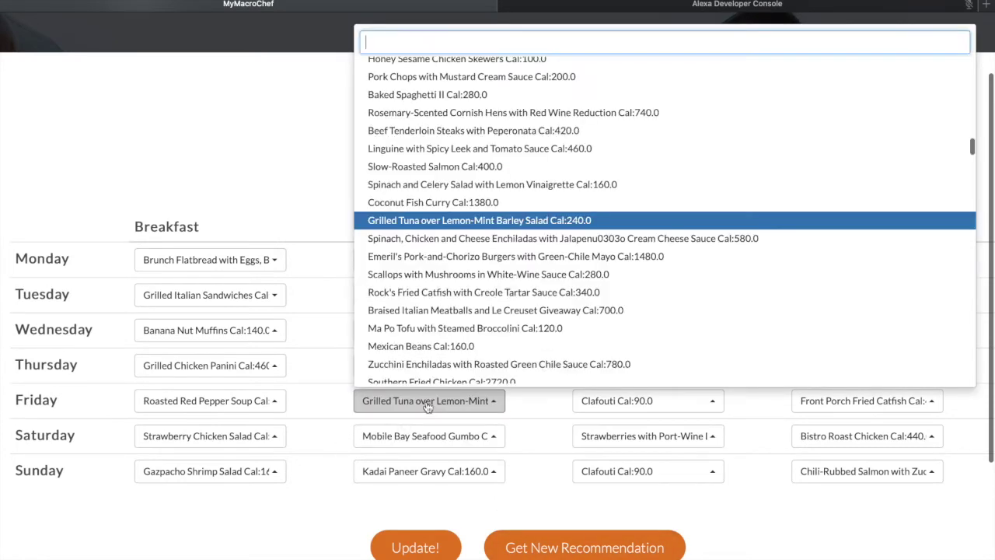
left_click(450, 168)
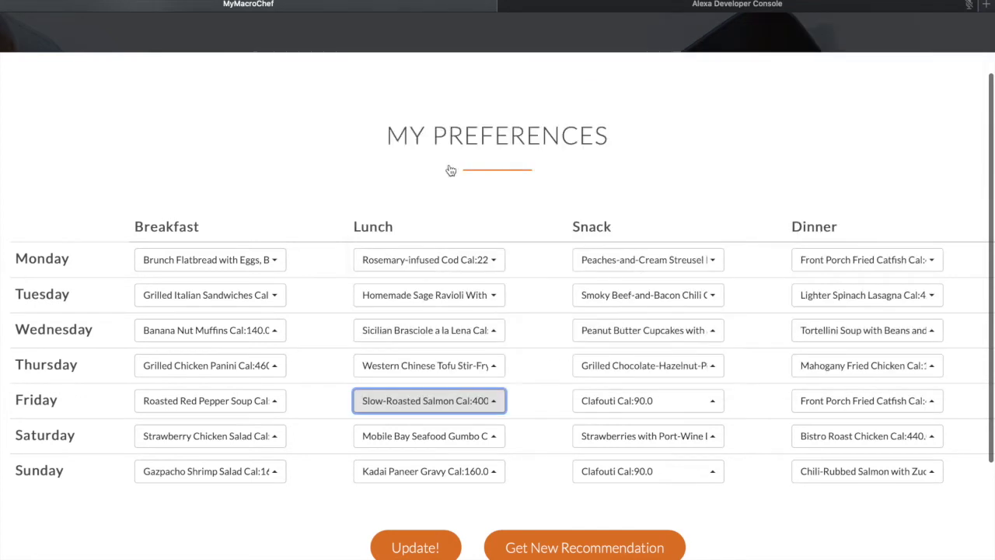
left_click(399, 549)
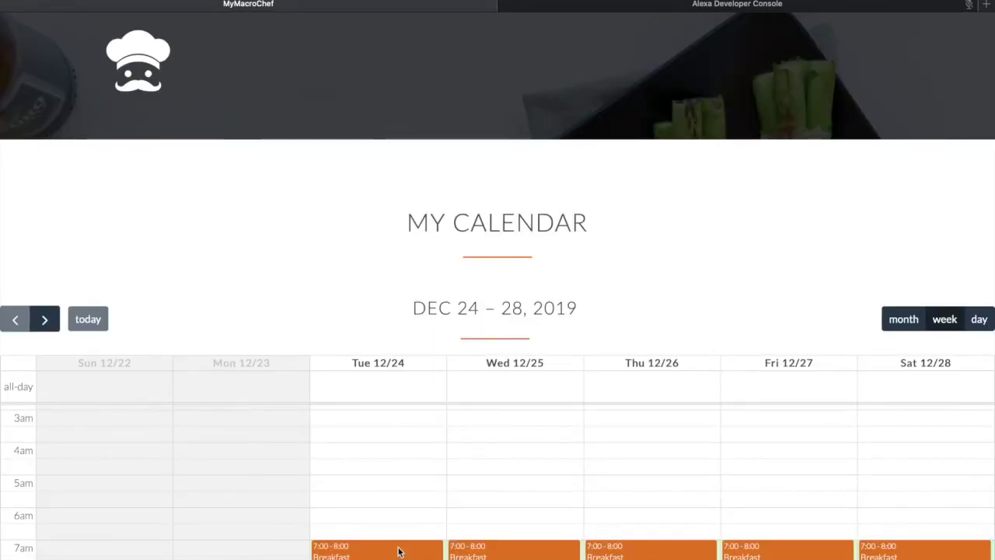
- Scroll the Dec 24–28 week to review Breakfast 7–8, Lunch 12–1, Snack 4–5, Dinner 7–8
scroll(399, 552, "down", 5)
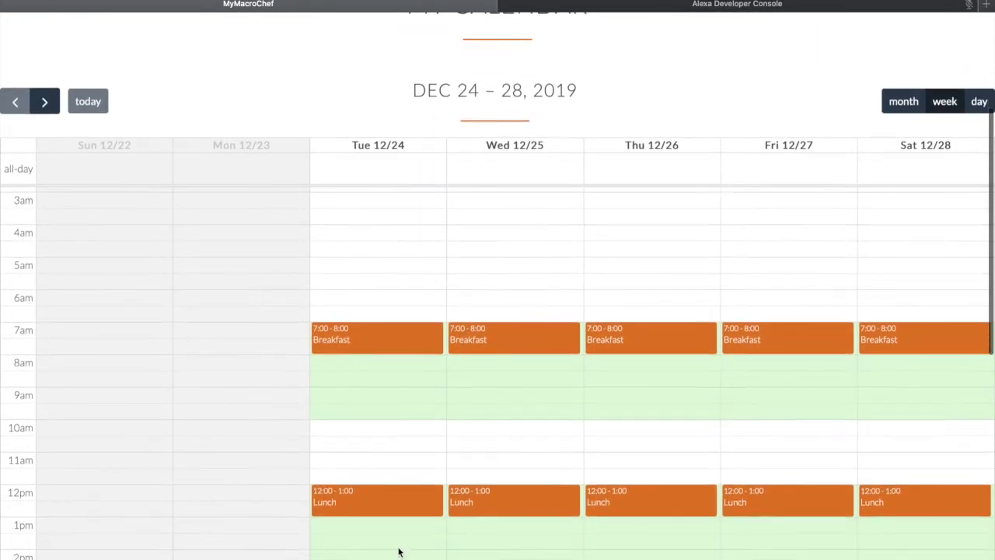
scroll(403, 518, "down", 3)
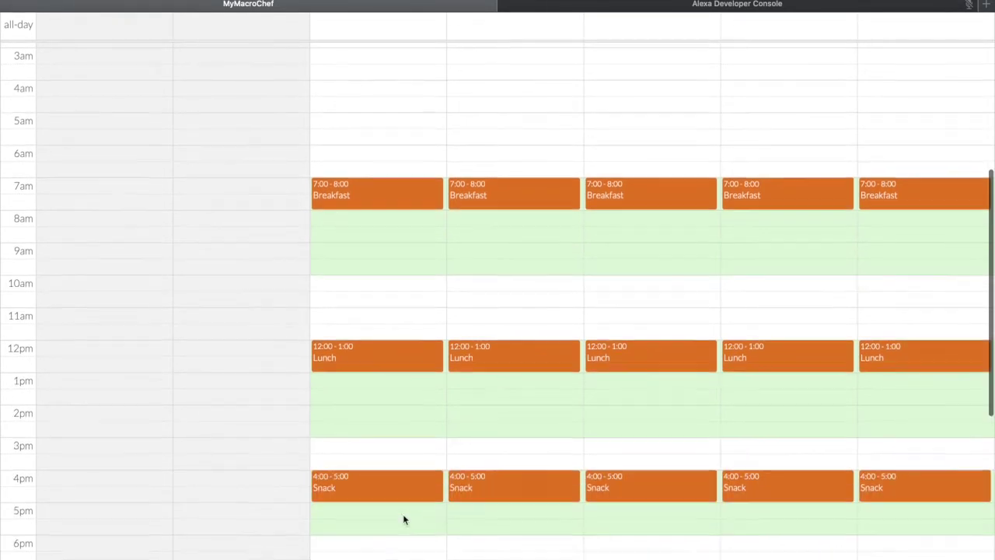
scroll(403, 514, "down", 3)
scroll(403, 514, "up", 4)
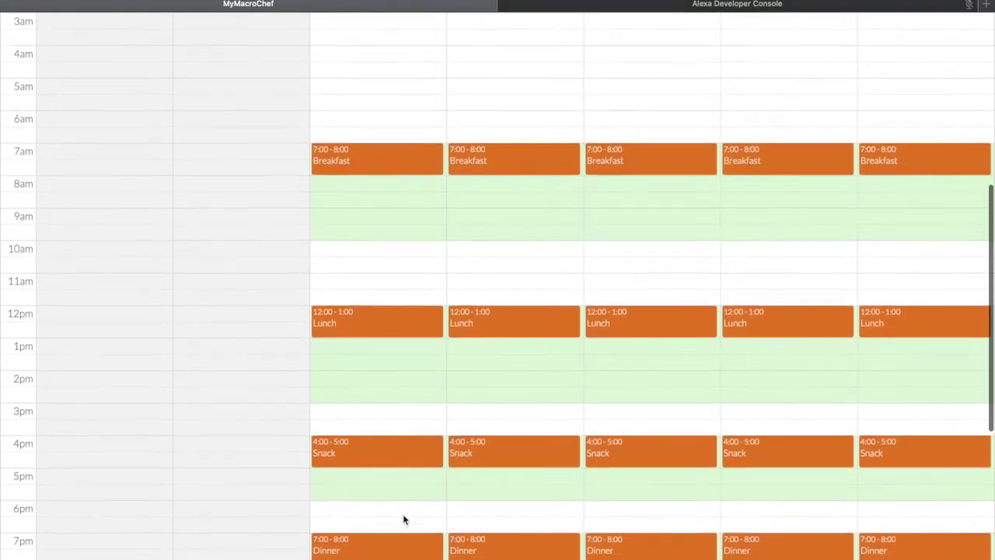
scroll(404, 519, "up", 3)
scroll(425, 296, "up", 3)
scroll(425, 296, "down", 3)
scroll(425, 297, "down", 1)
scroll(425, 297, "up", 3)
scroll(425, 295, "down", 3)
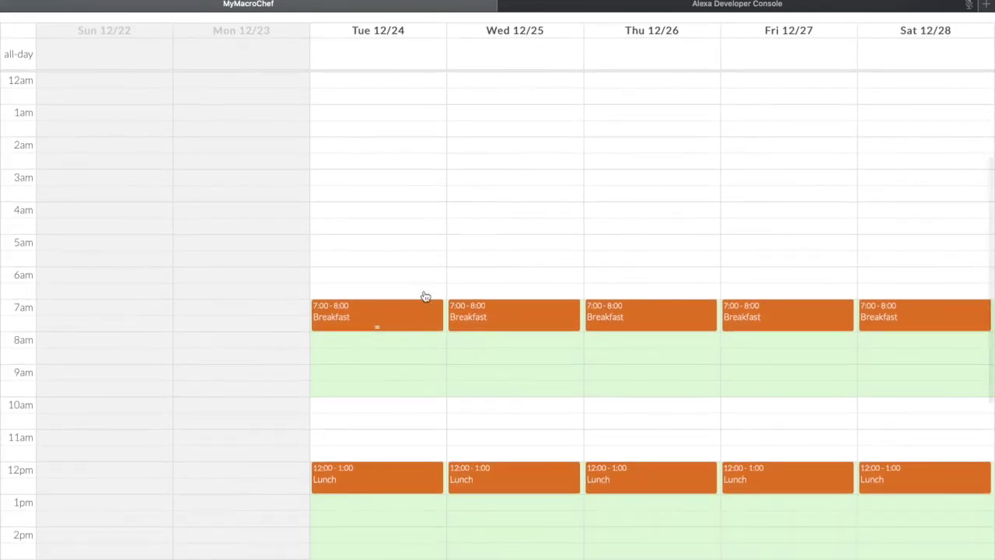
scroll(426, 295, "up", 3)
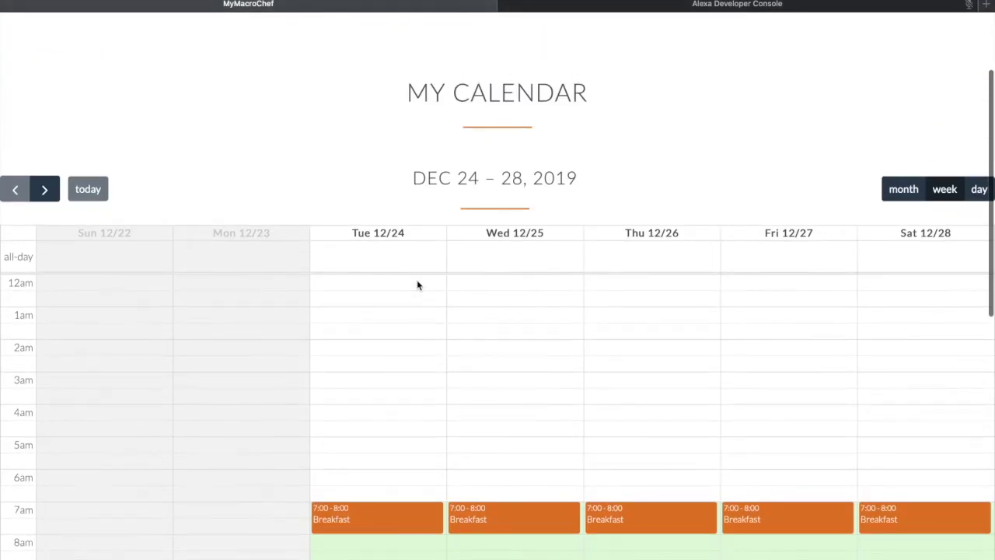
left_click(907, 190)
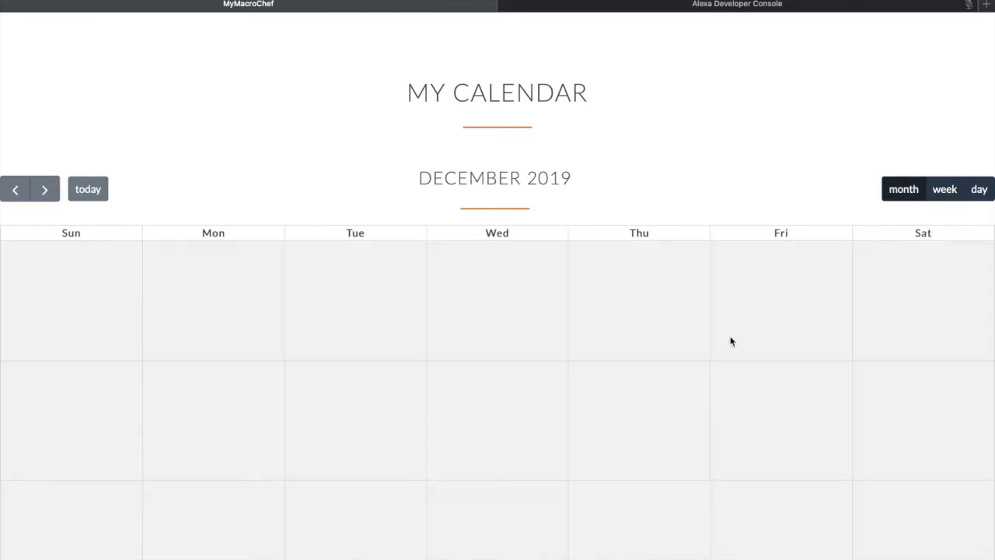
scroll(731, 341, "down", 5)
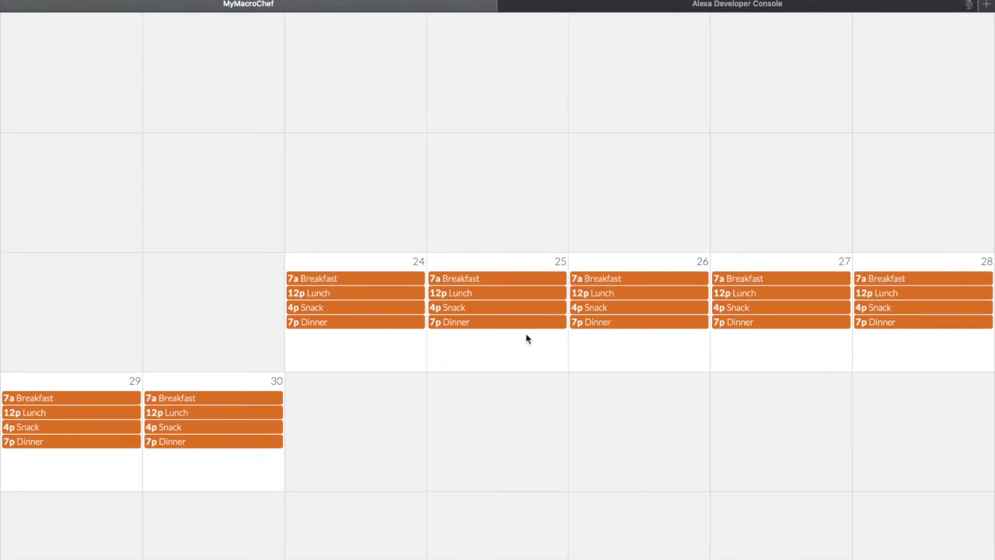
scroll(509, 338, "up", 5)
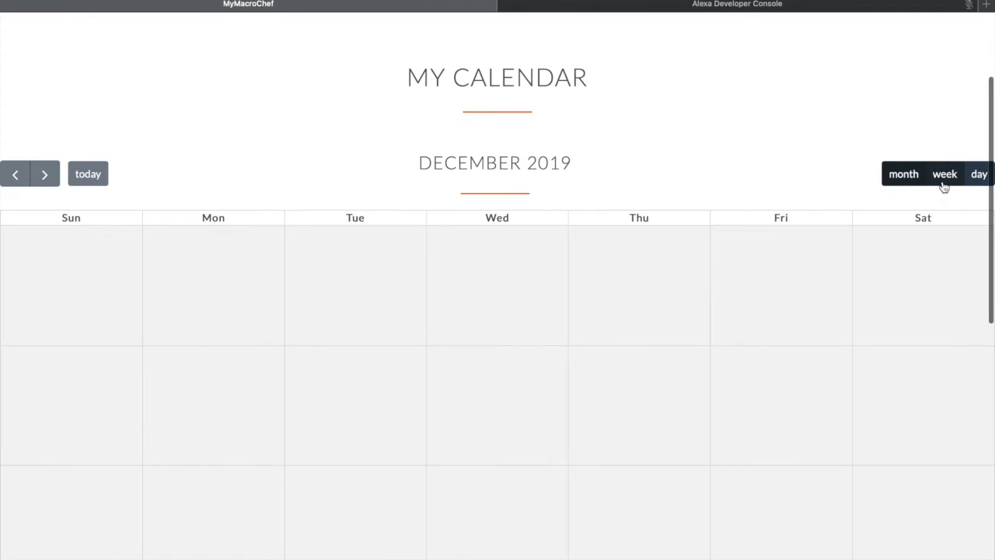
left_click(943, 179)
scroll(475, 439, "down", 3)
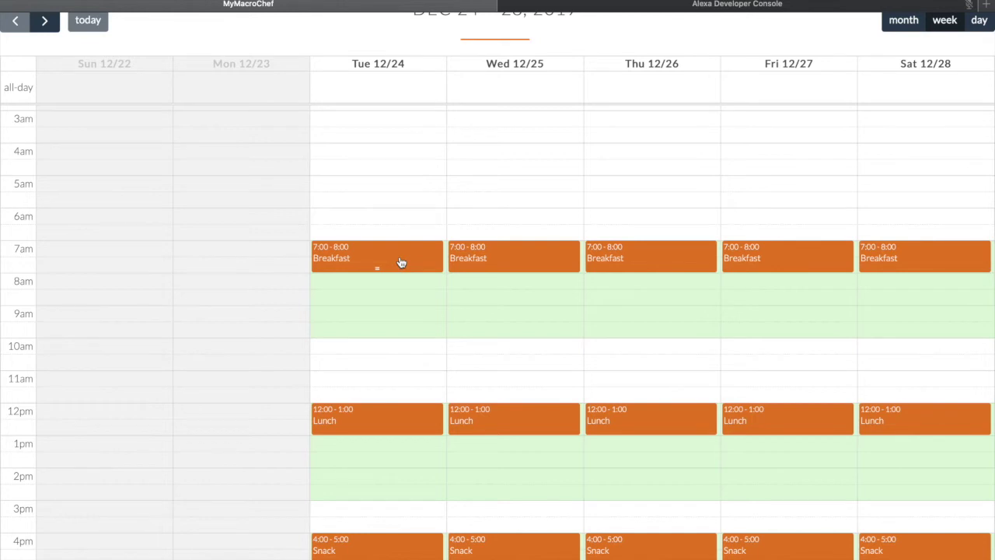
- Drag Tuesday's and Friday's breakfast events to 8:30–9:30
left_click_drag(401, 263, 397, 304)
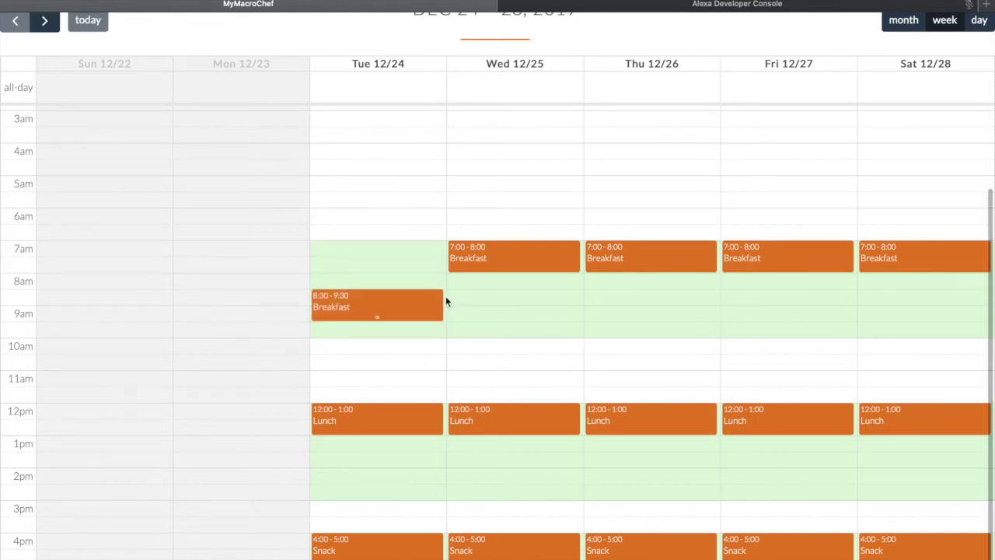
scroll(422, 335, "down", 3)
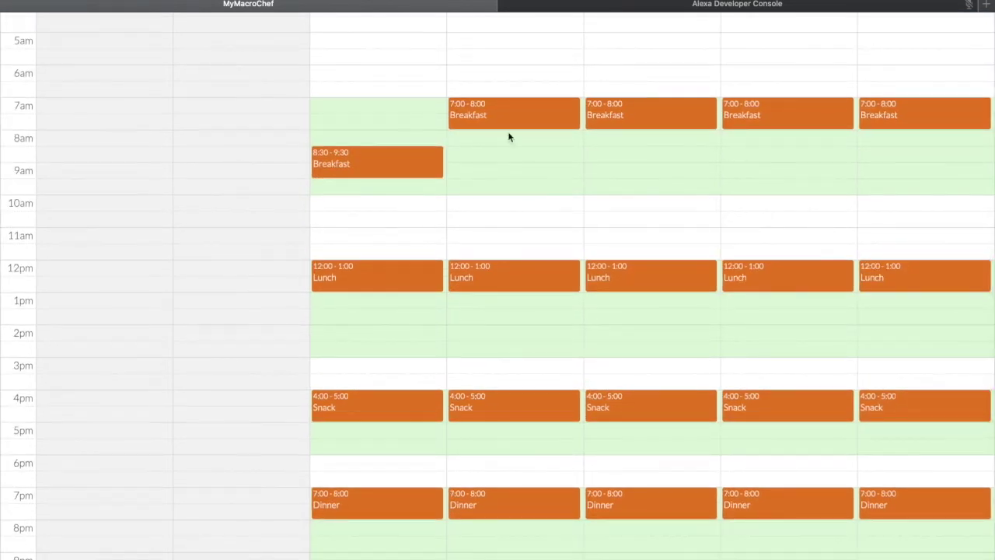
scroll(509, 132, "up", 2)
left_click_drag(795, 196, 796, 238)
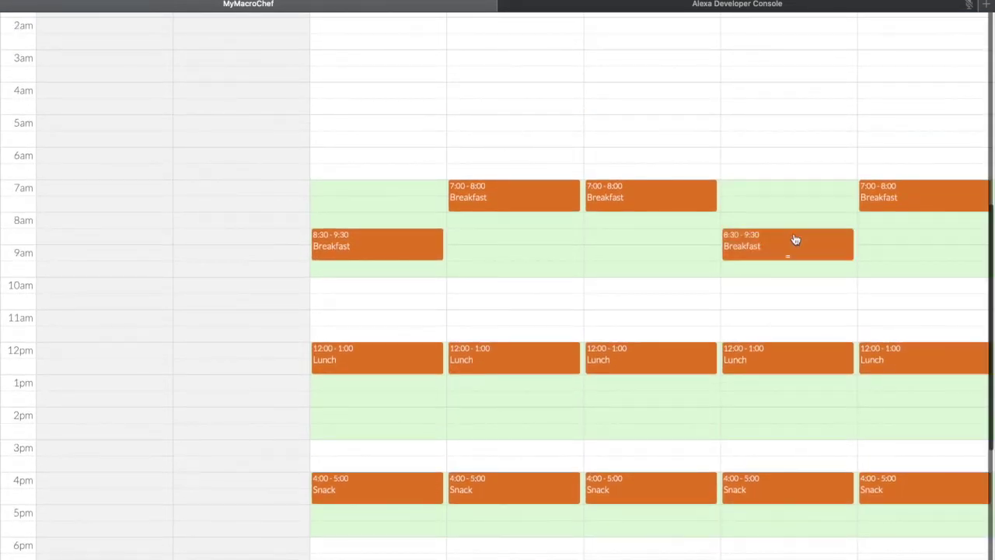
- Save the adjusted meal times with Update!, continuing to My Address Book
scroll(514, 309, "down", 2)
scroll(514, 308, "down", 1)
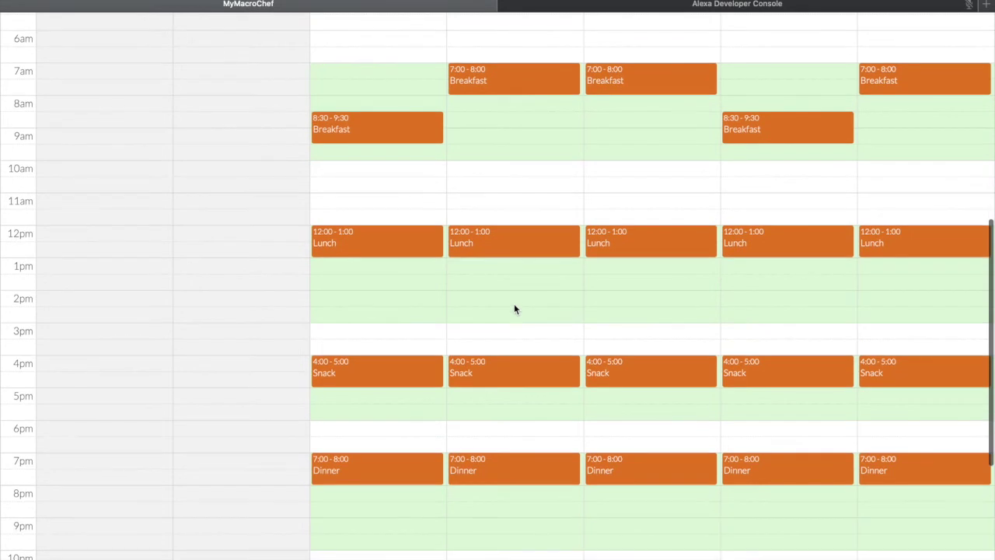
scroll(514, 309, "down", 4)
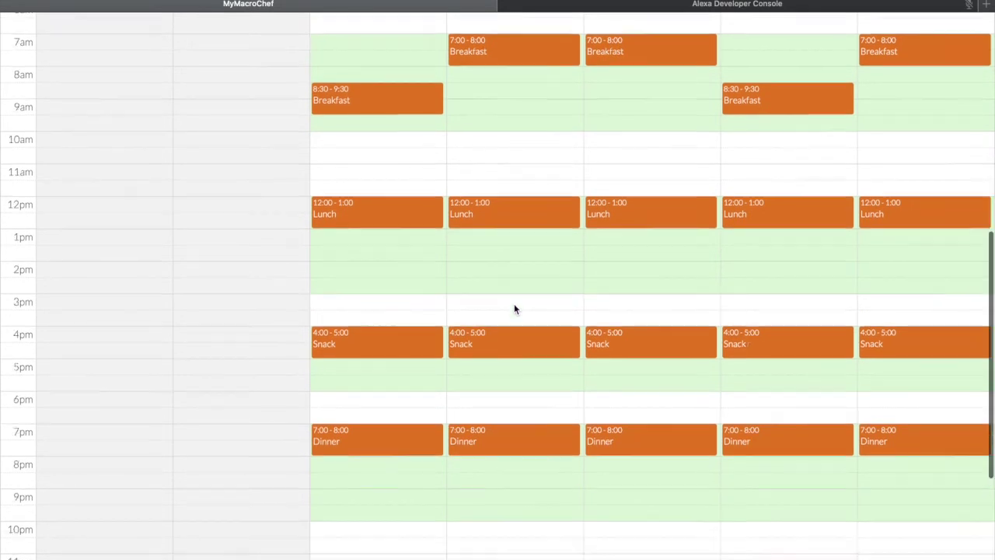
scroll(514, 309, "up", 2)
scroll(514, 309, "down", 3)
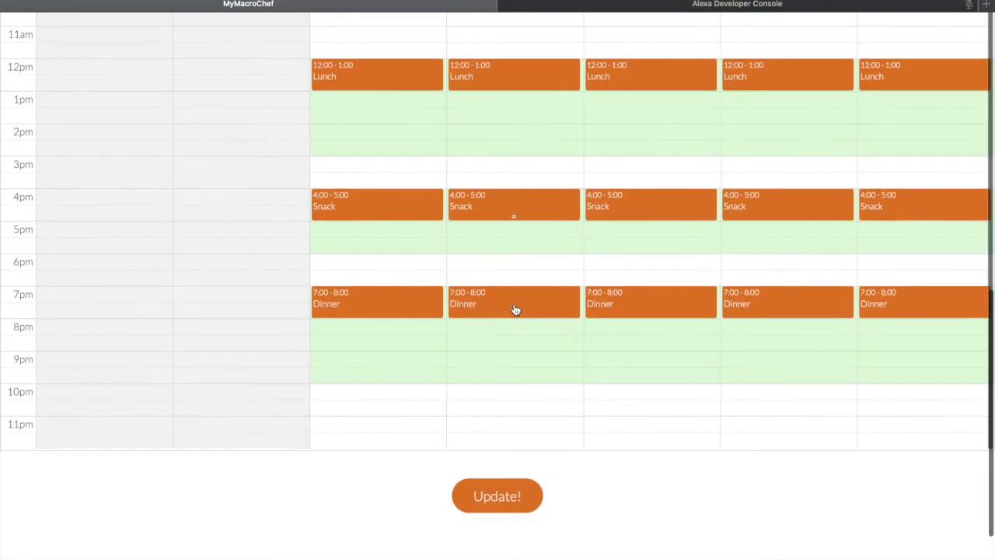
left_click(502, 499)
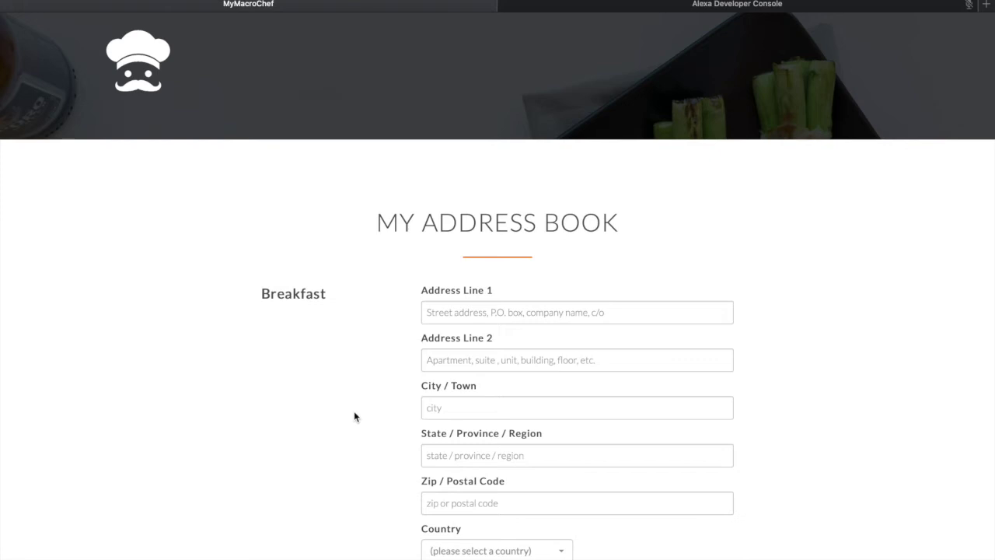
- Enter the Breakfast address's street, apartment, city, state and zip, then open its country list
left_click(435, 307)
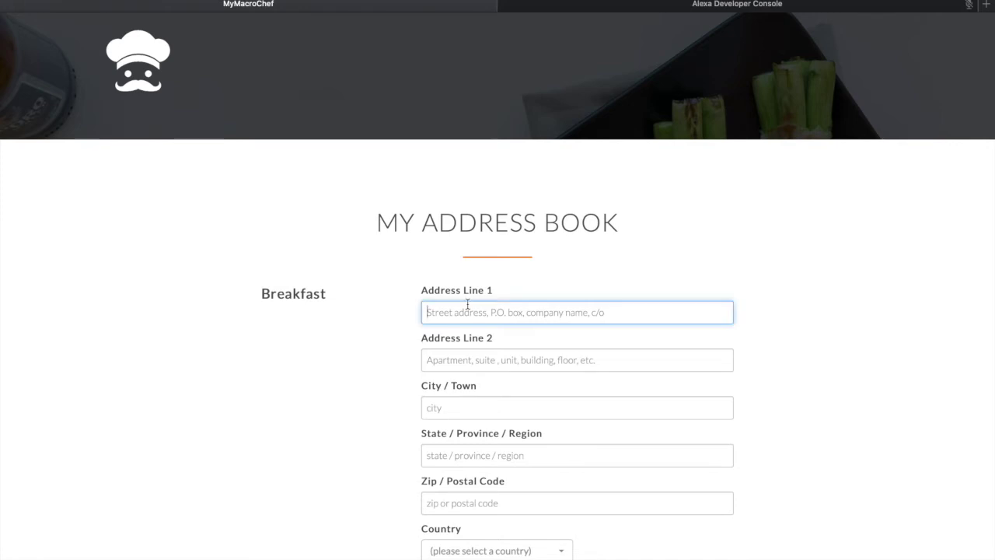
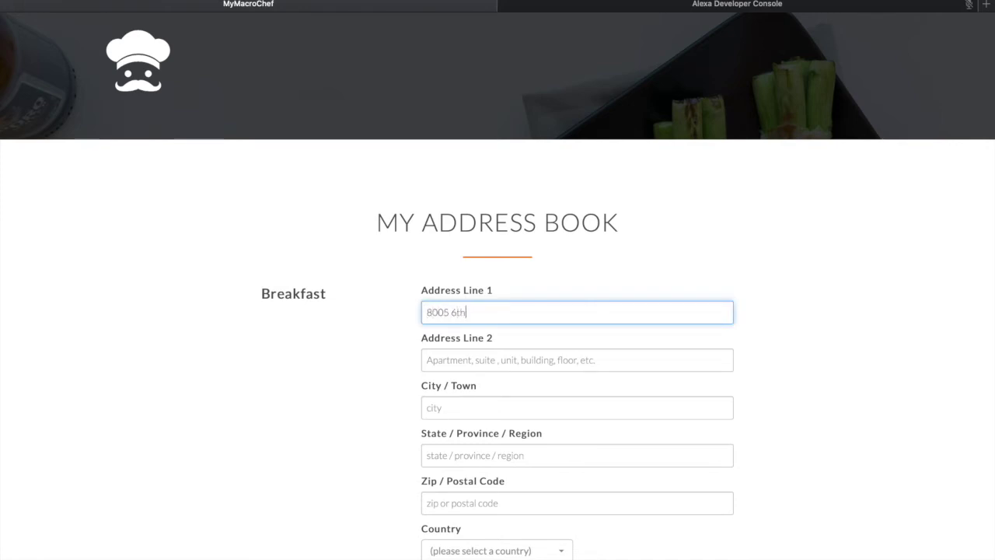
key("Tab")
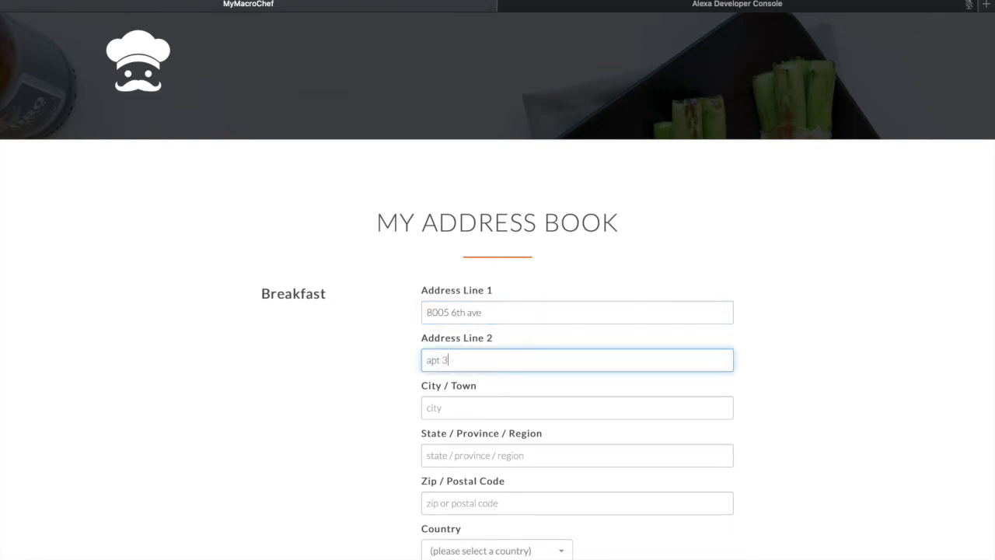
key("Tab")
key("Tab")
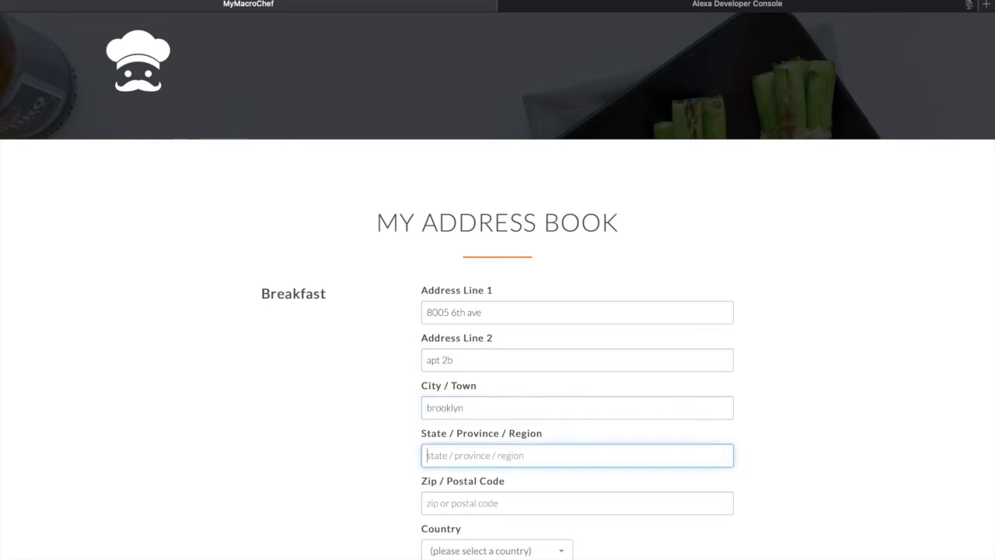
key("Tab")
key("Tab")
key("Tab")
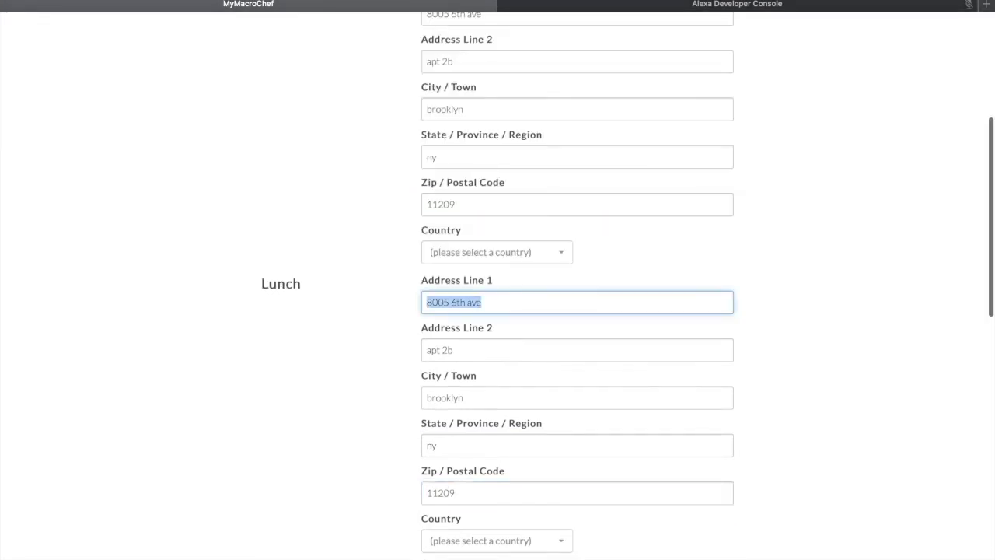
left_click(527, 252)
- Search 'unite' and set the delivery country to United States
type("unite")
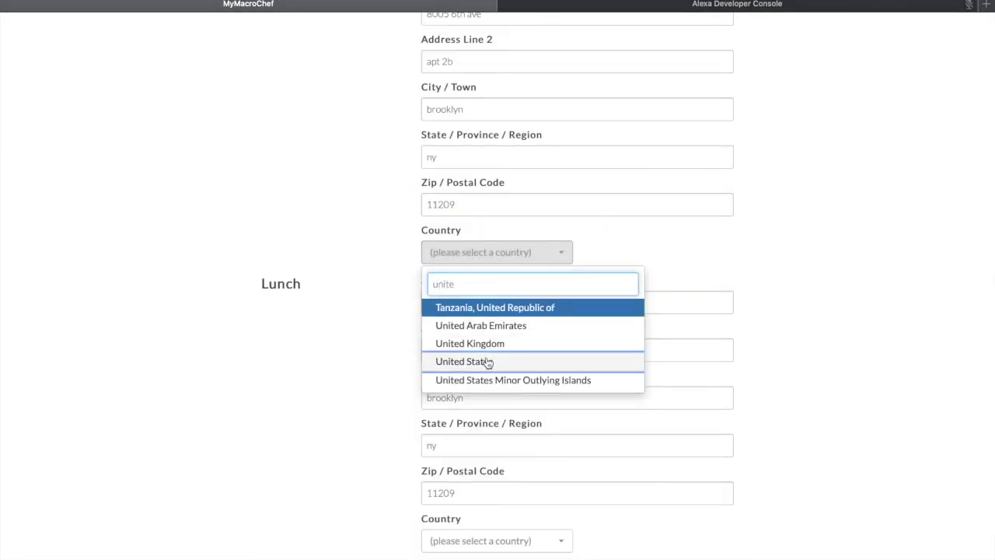
left_click(487, 362)
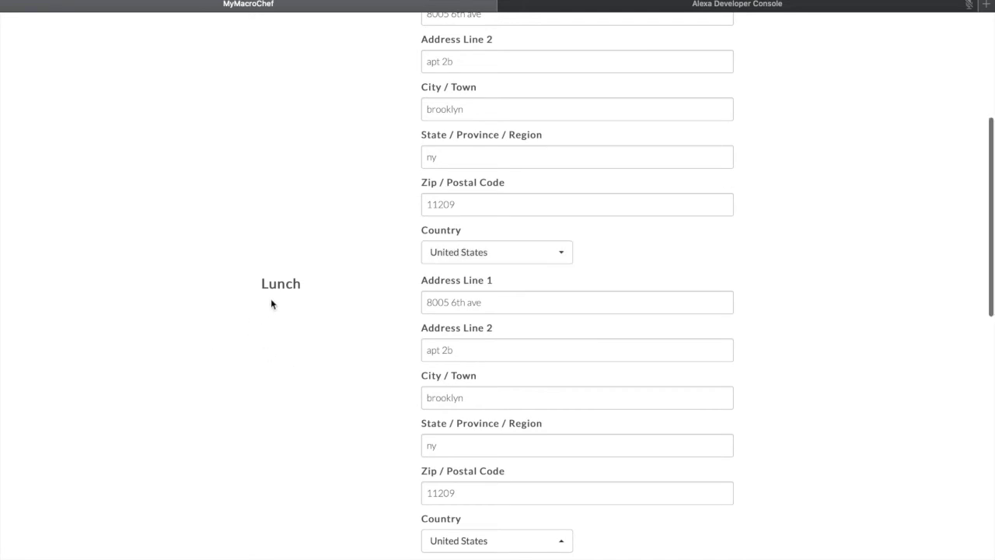
scroll(272, 304, "up", 4)
scroll(317, 378, "down", 2)
scroll(318, 378, "down", 2)
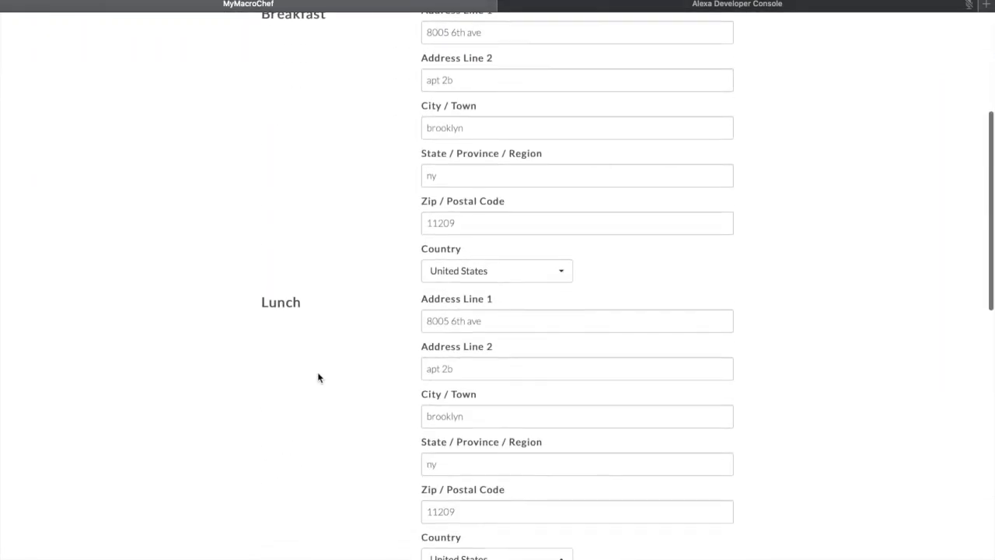
scroll(318, 378, "down", 3)
- Save the meal delivery addresses with Update!
scroll(317, 378, "up", 2)
scroll(317, 378, "down", 4)
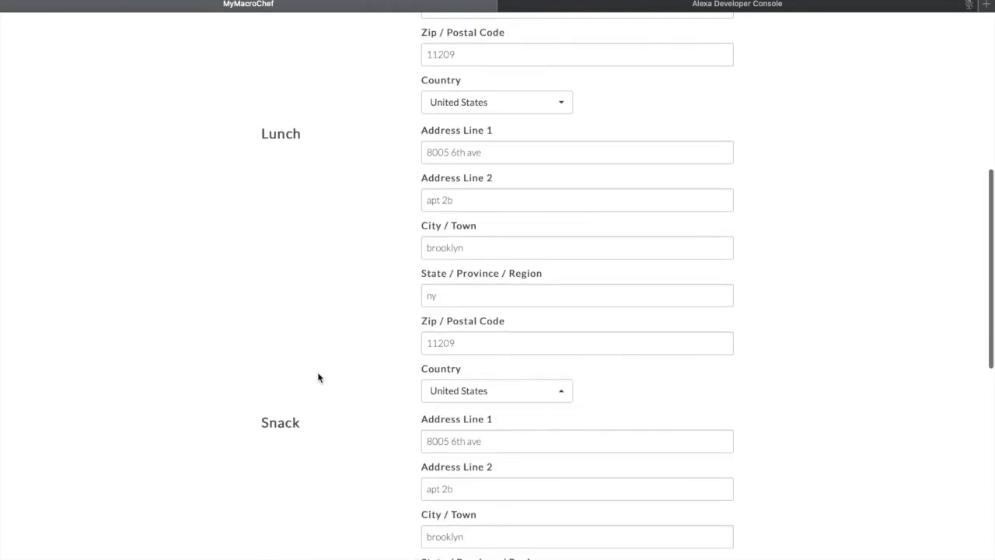
scroll(318, 378, "down", 3)
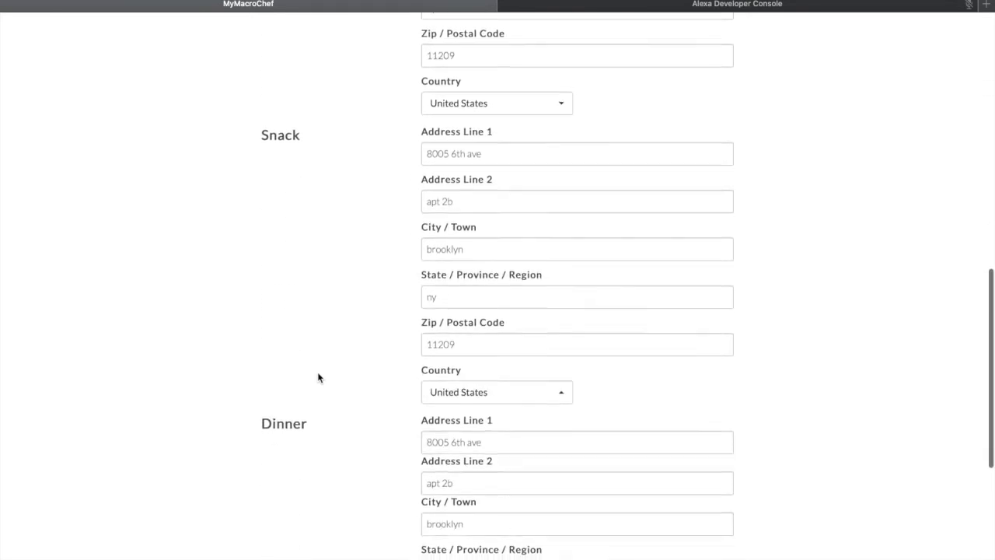
scroll(318, 378, "down", 3)
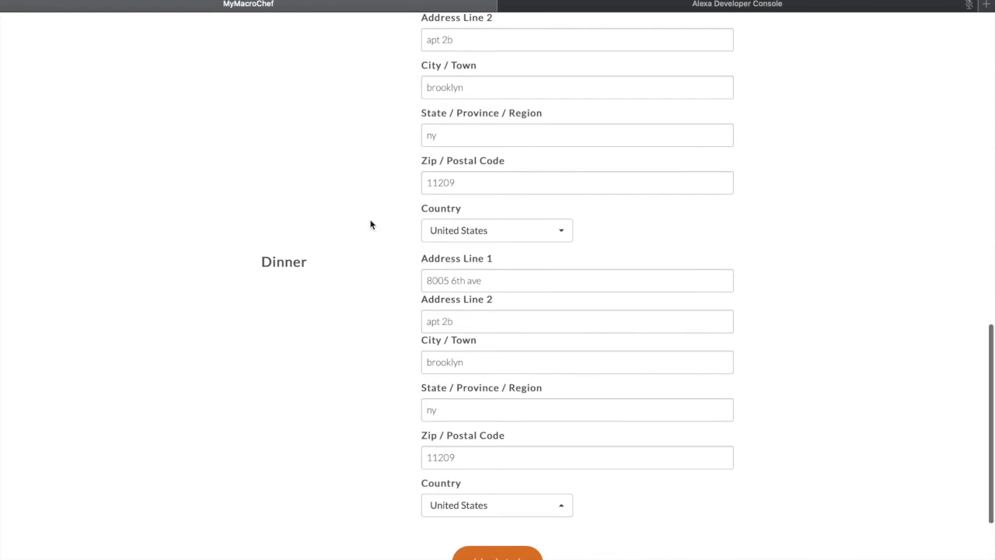
scroll(371, 225, "up", 3)
scroll(371, 225, "down", 3)
scroll(371, 225, "up", 10)
scroll(371, 225, "down", 2)
scroll(371, 224, "down", 10)
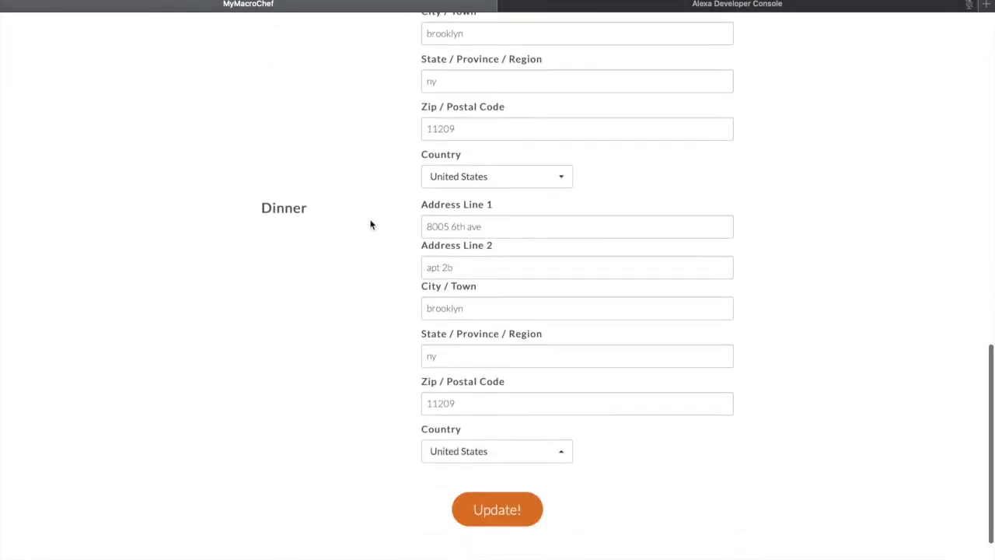
left_click(486, 403)
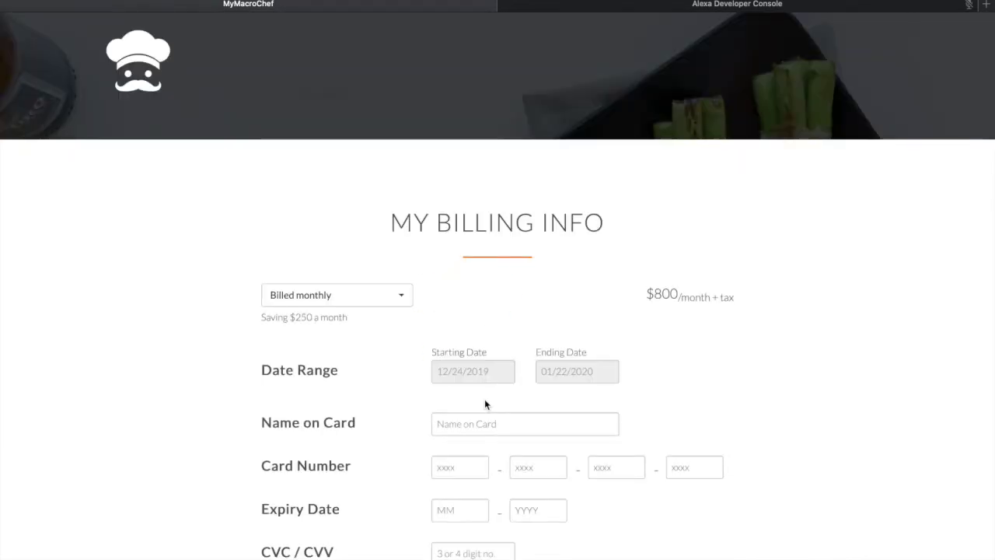
- Enter the cardholder's full name in the Name on Card field, correcting a typo
scroll(484, 399, "down", 1)
left_click(484, 382)
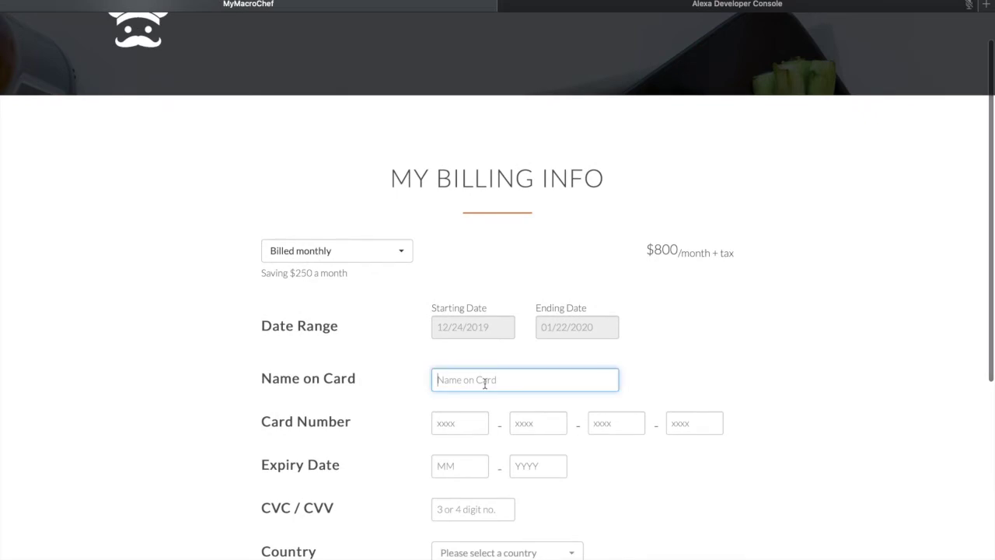
type("Viredndr")
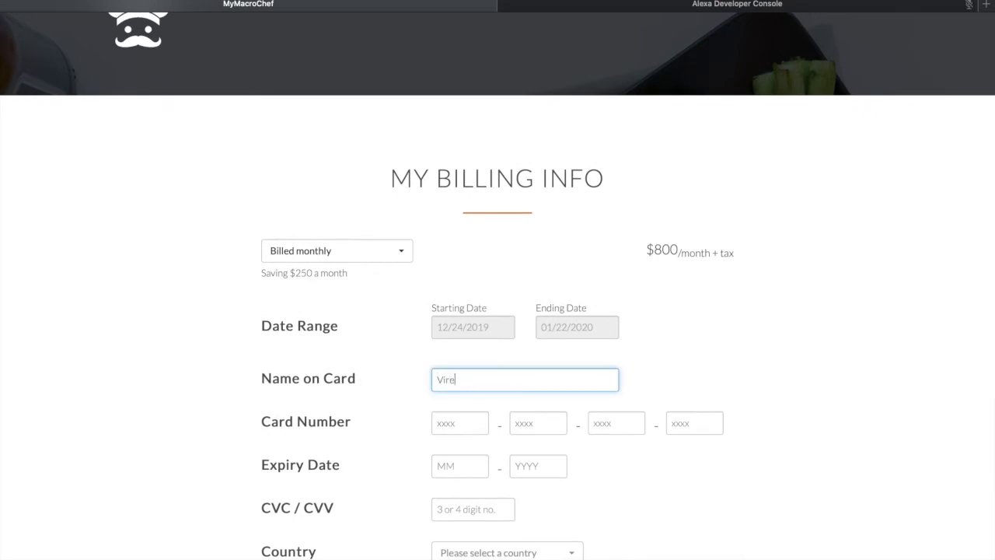
key("BackSpace")
key("BackSpace")
key("BackSpace")
key("BackSpace")
key("BackSpace")
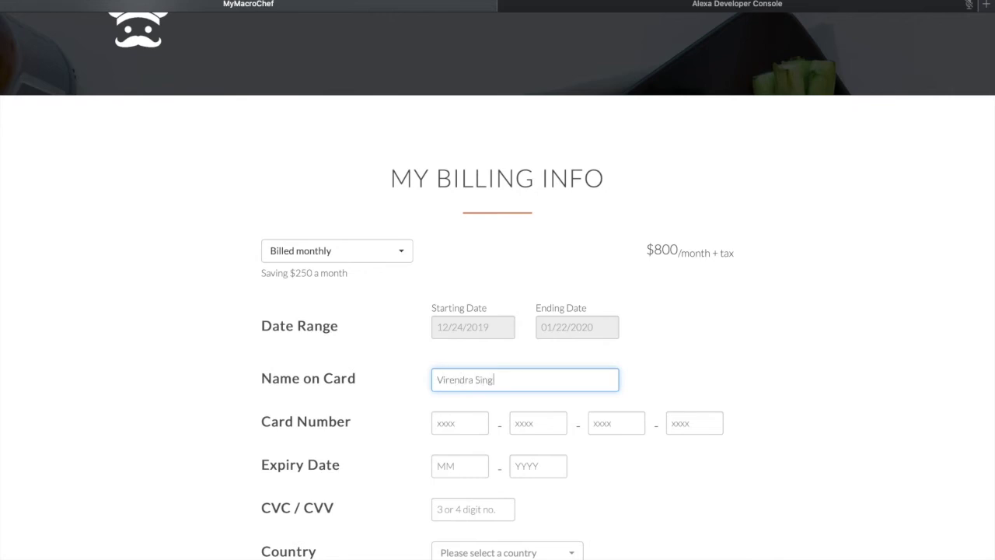